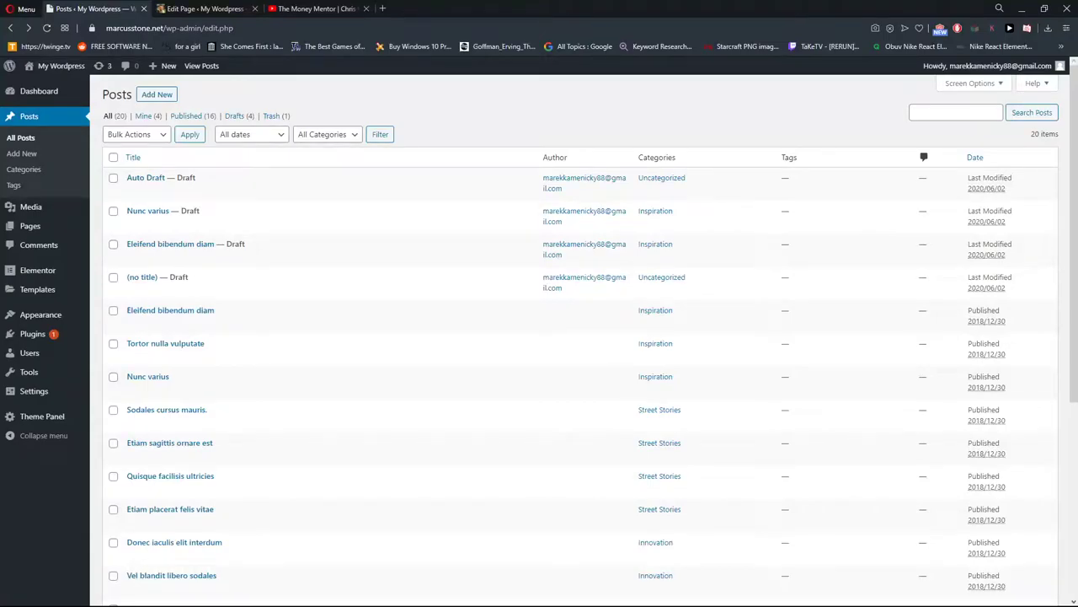
Scroll through the Pages list to locate the Home page.
scroll(251, 499, "down", 2)
scroll(246, 501, "up", 2)
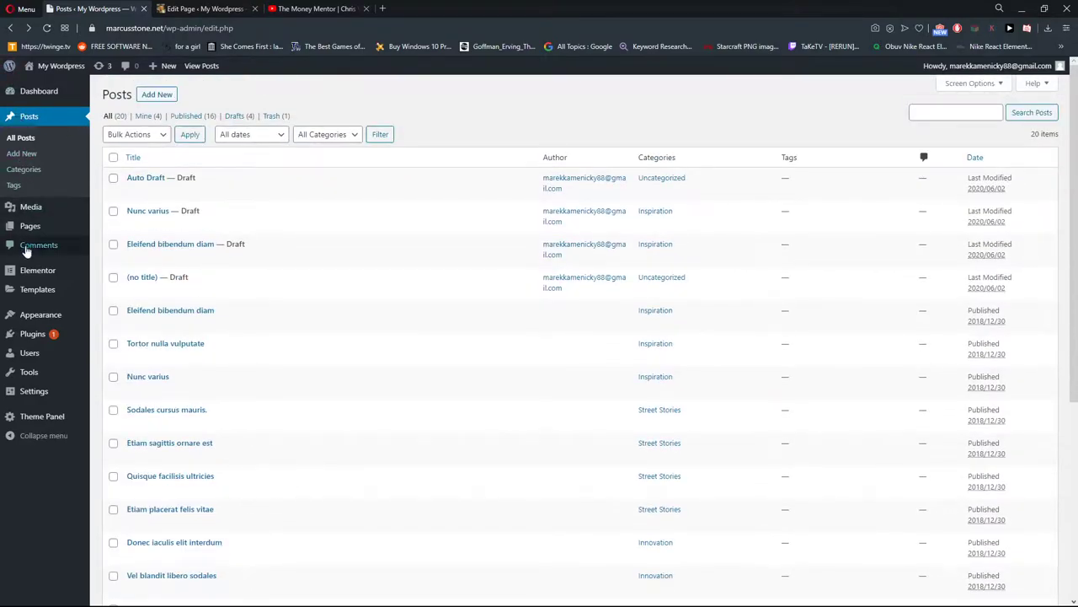
mouse_move(27, 225)
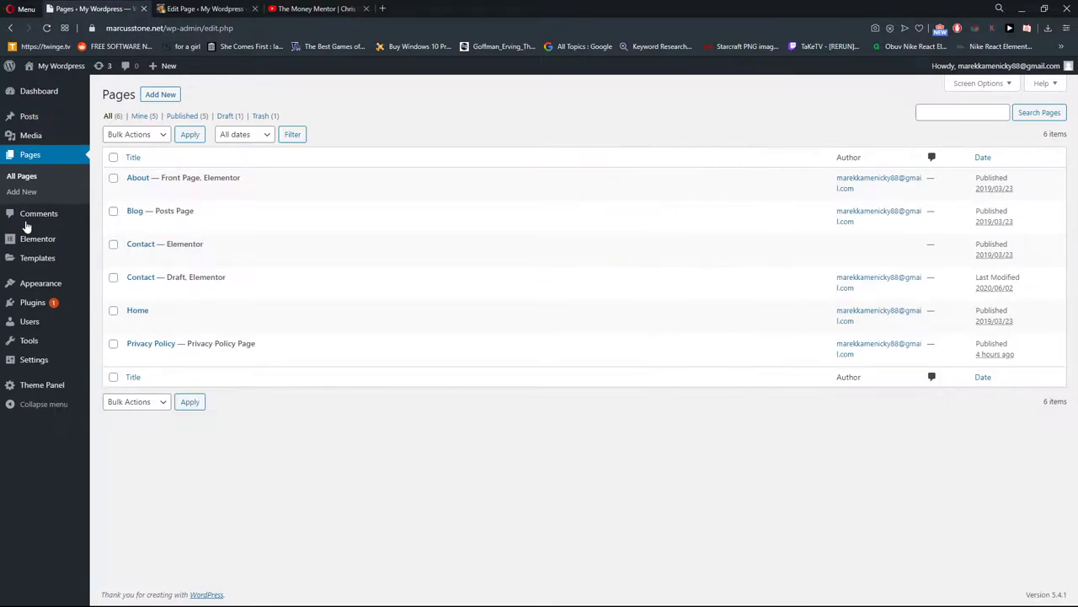
Open the Home page editor in a new tab and add a portrait image block below the house picture.
middle_click(135, 314)
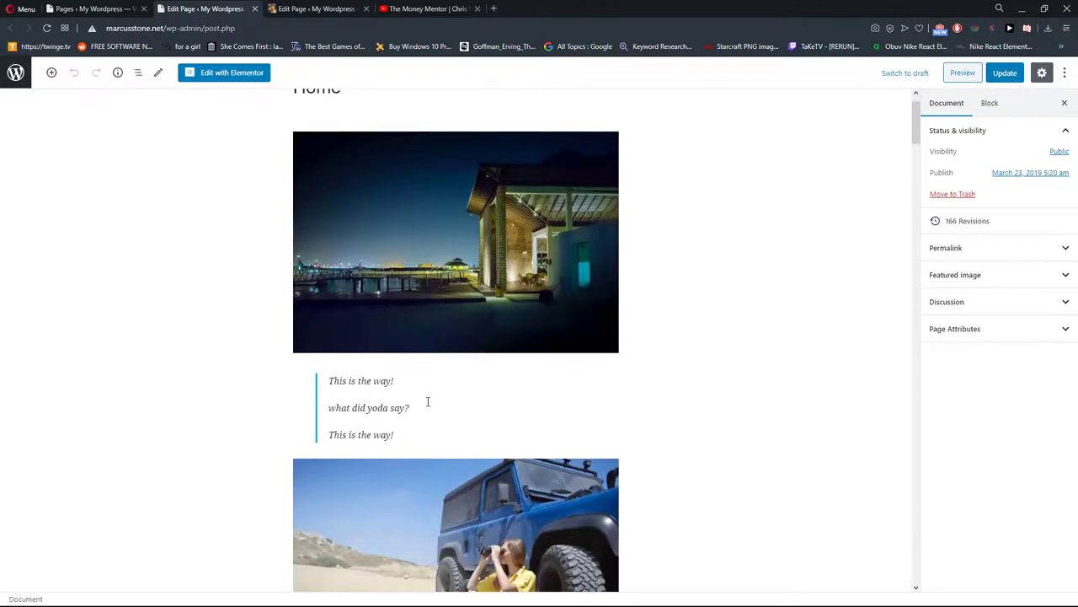
mouse_move(442, 367)
left_click(442, 365)
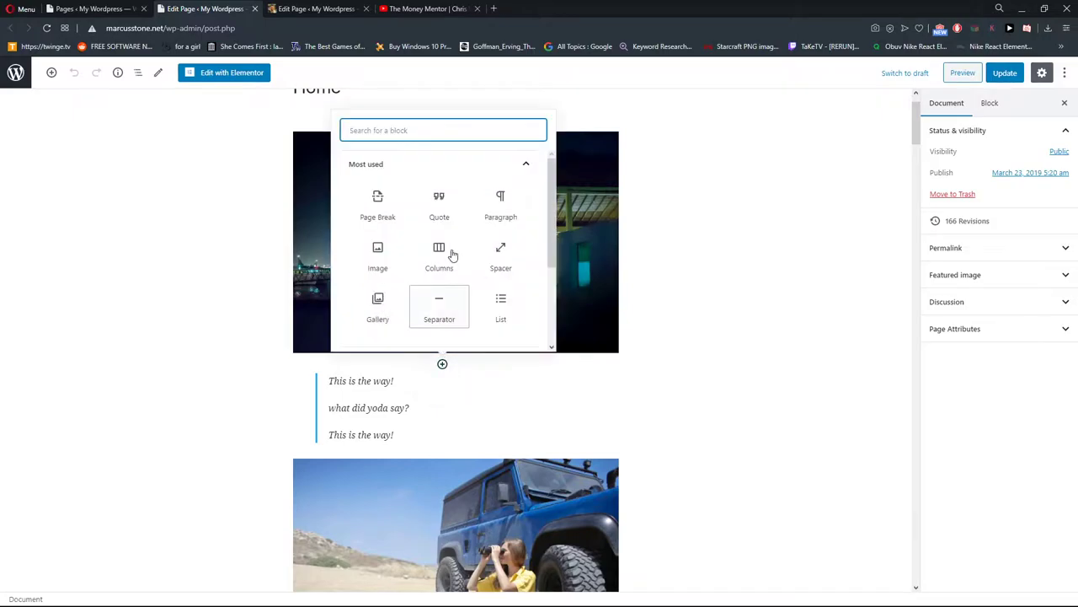
scroll(452, 219, "down", 1)
scroll(439, 231, "up", 1)
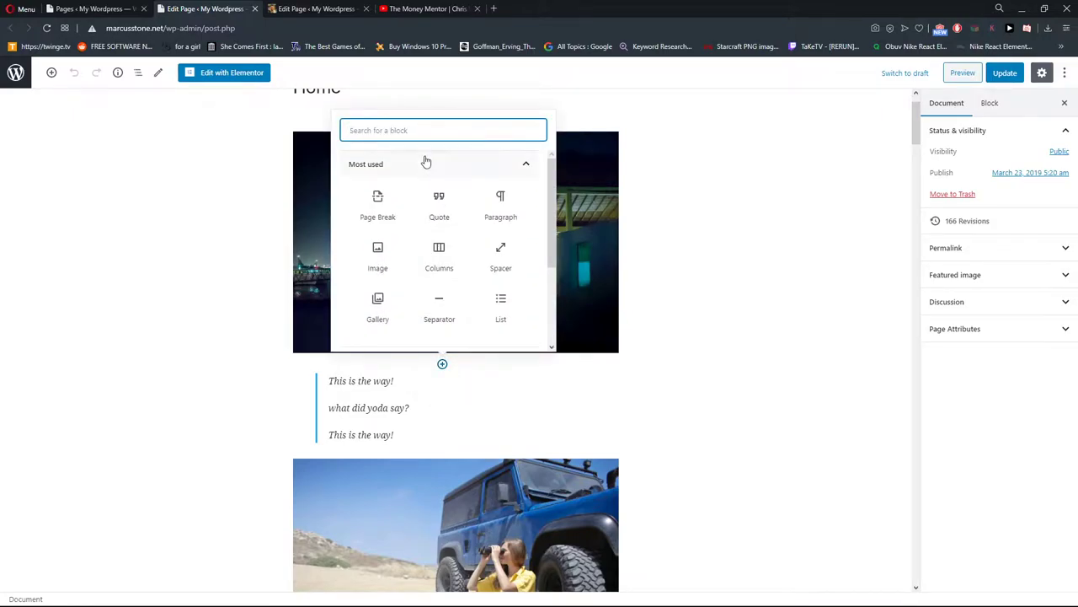
left_click(377, 261)
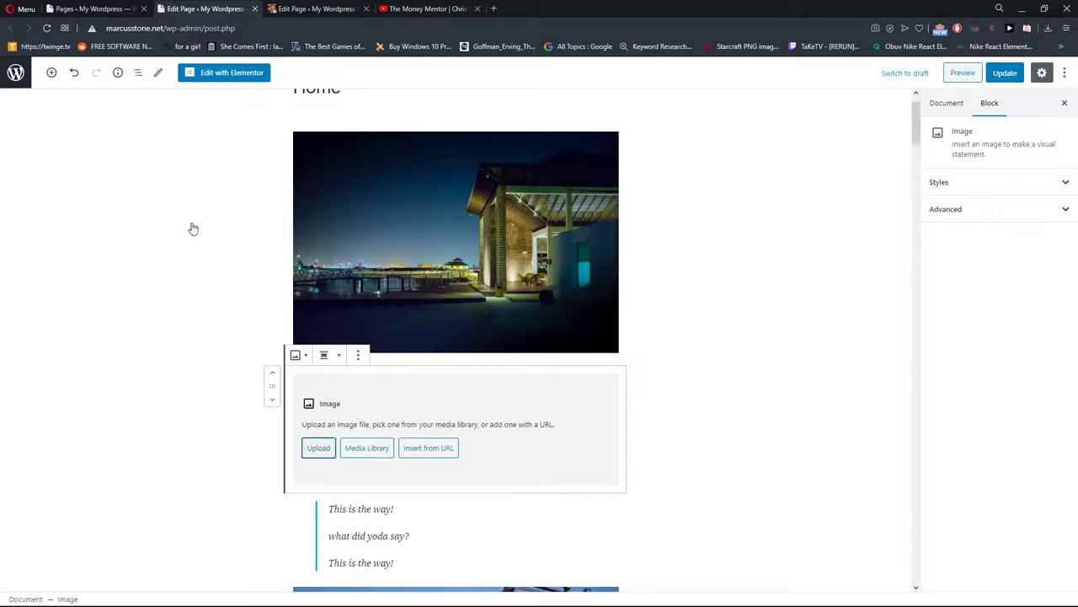
Remove the portrait image block again.
scroll(329, 364, "down", 2)
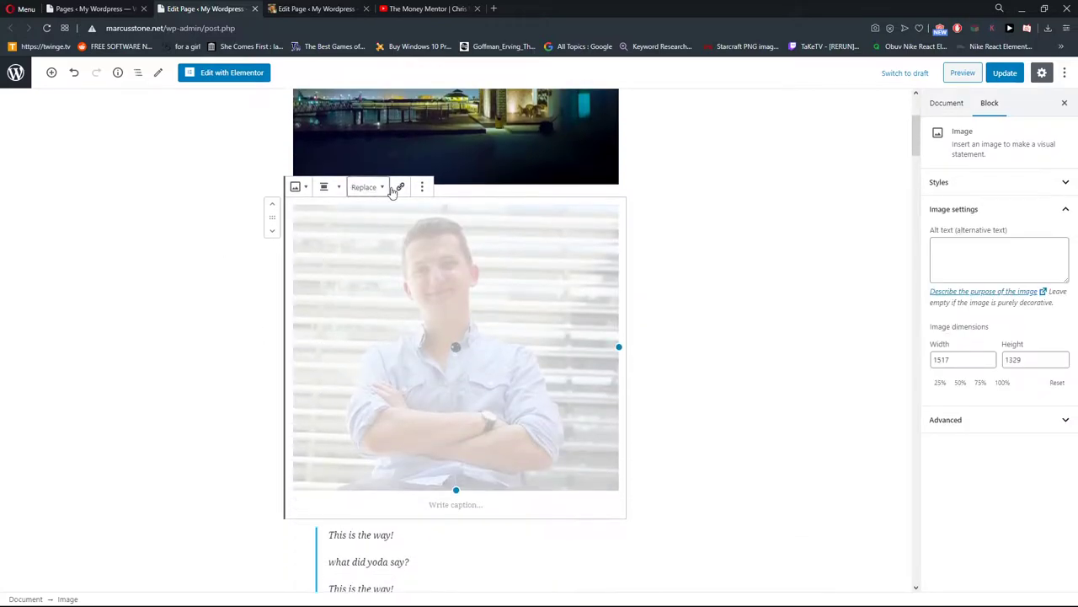
left_click(422, 187)
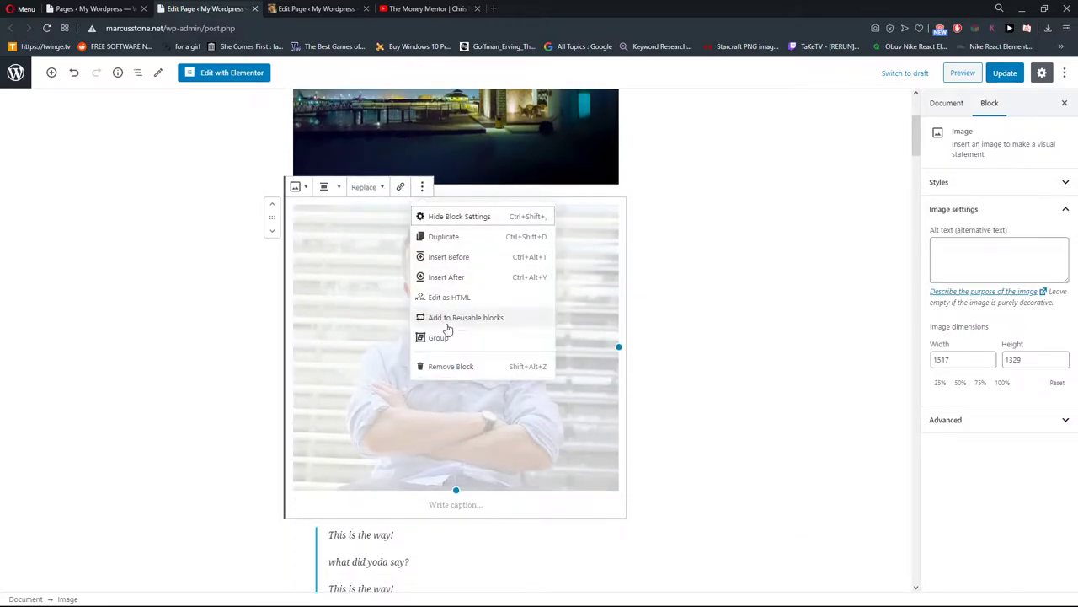
left_click(445, 369)
Insert a 3-column Gallery block below the house picture with the portrait, yin-yang logo and a third image.
left_click(442, 437)
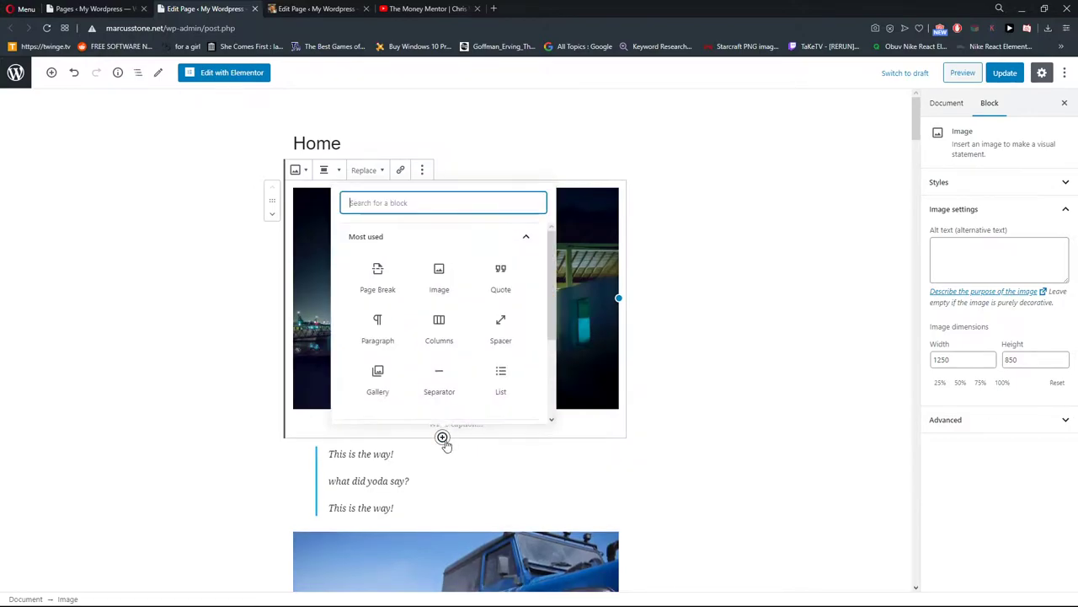
left_click(371, 377)
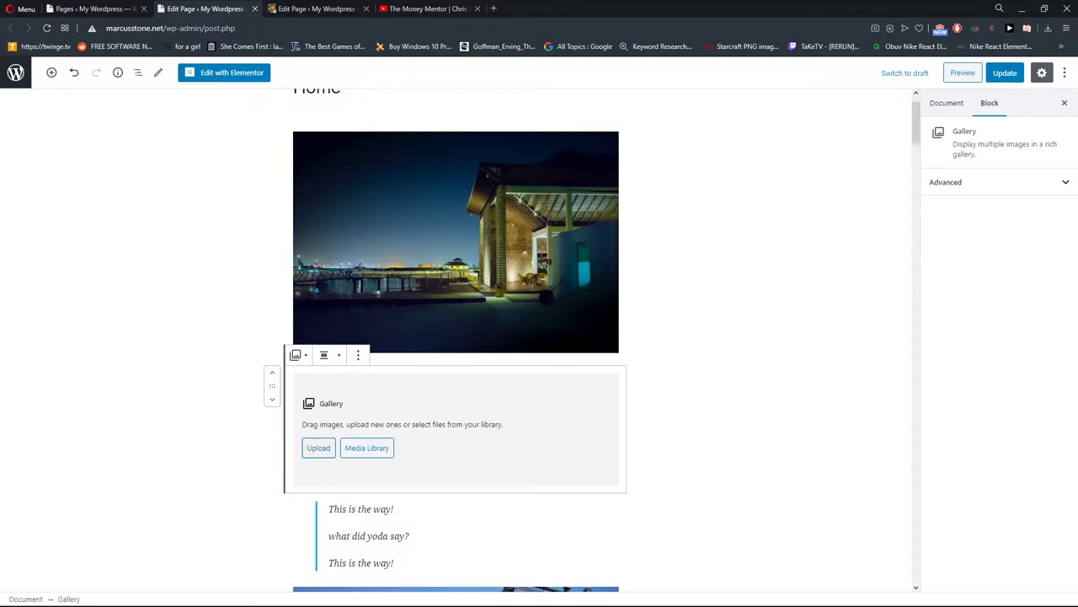
scroll(378, 448, "down", 4)
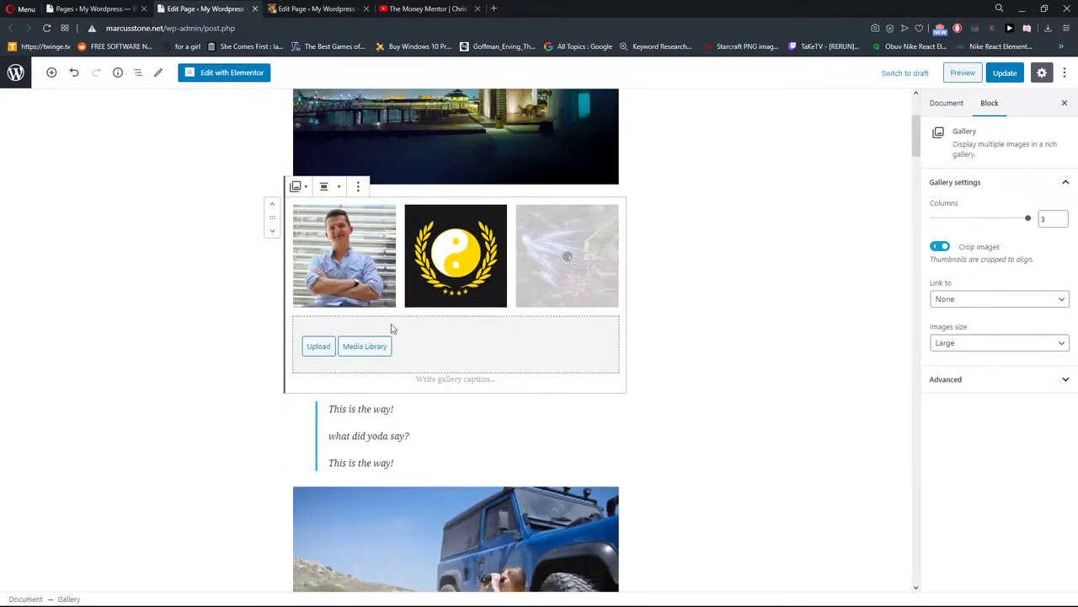
left_click(358, 186)
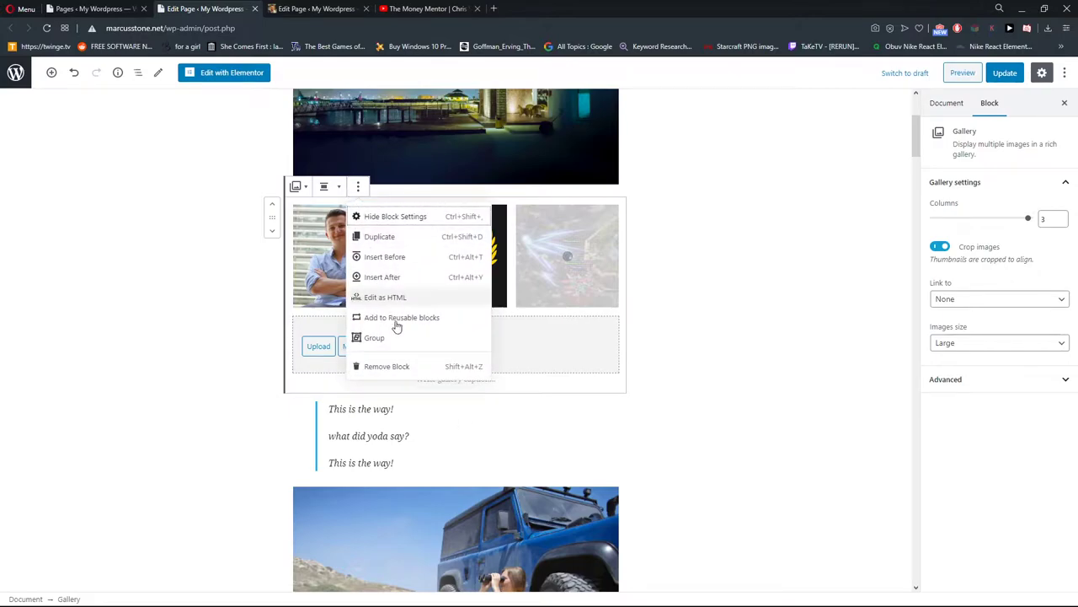
Delete the gallery and insert a 25/50/25 Columns block below the house picture.
left_click(401, 369)
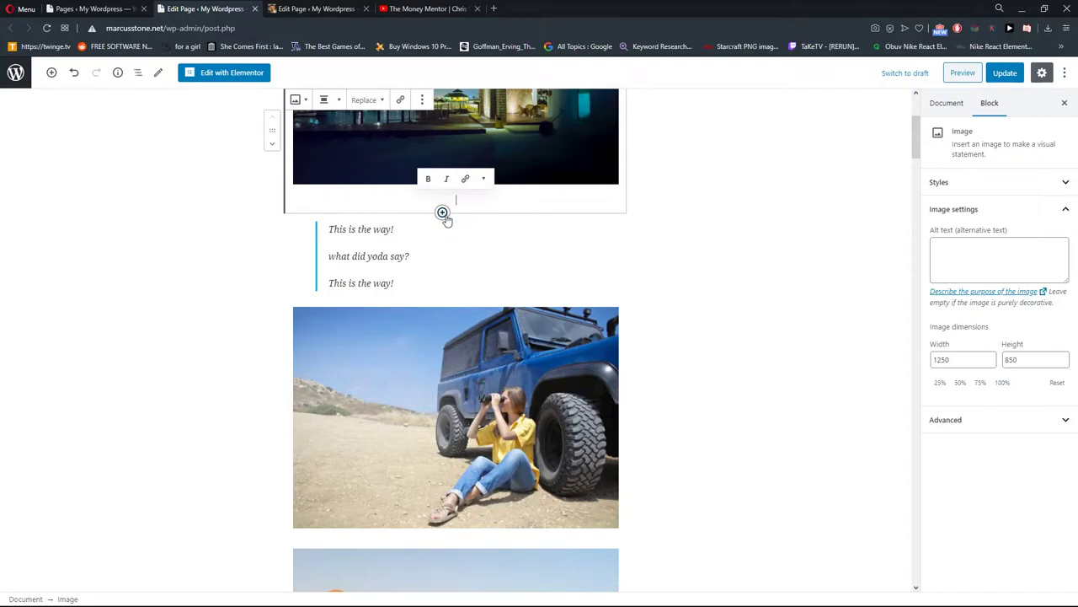
left_click(443, 212)
scroll(437, 341, "down", 1)
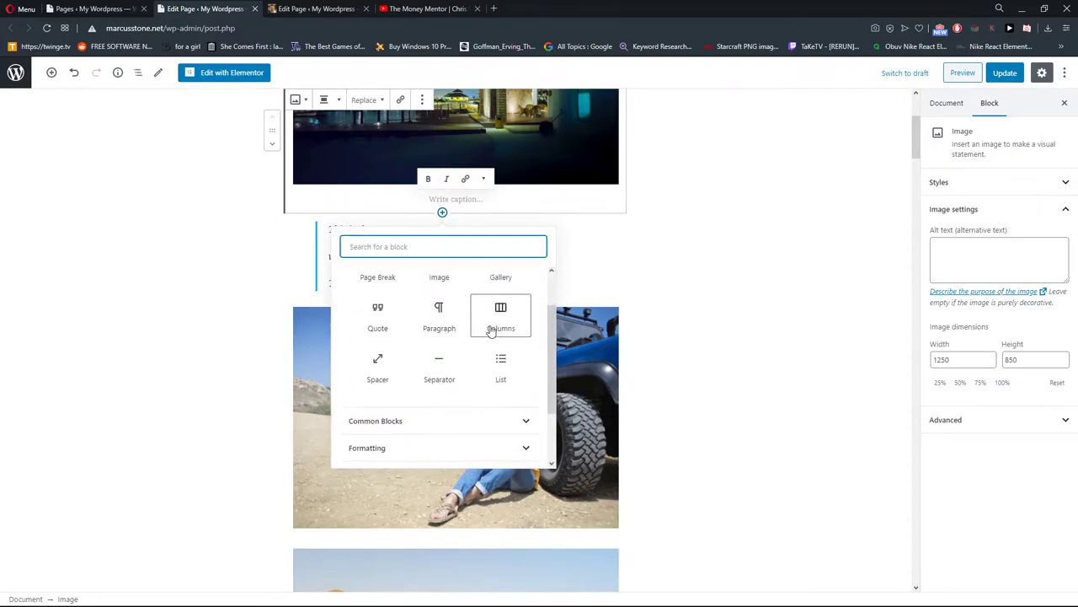
left_click(491, 331)
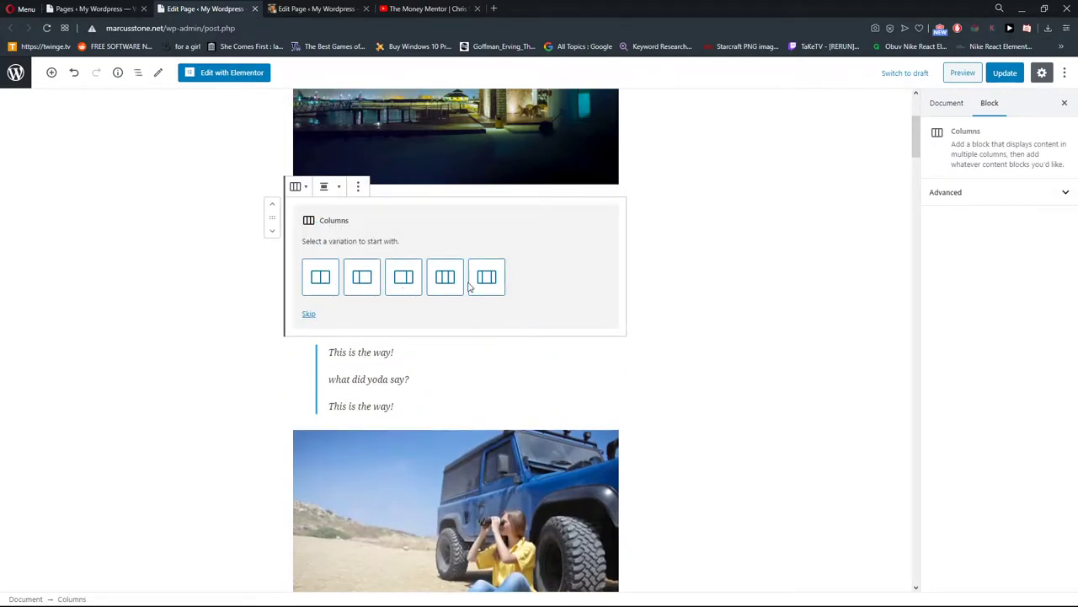
left_click(485, 279)
Add a gallery to the middle column, then remove it again.
left_click(456, 220)
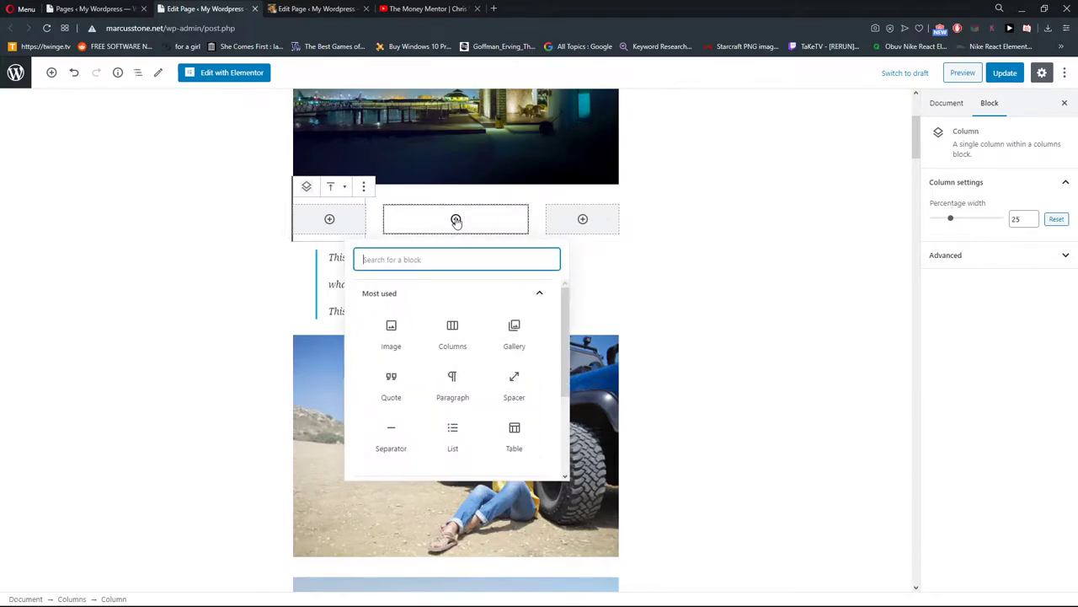
left_click(516, 332)
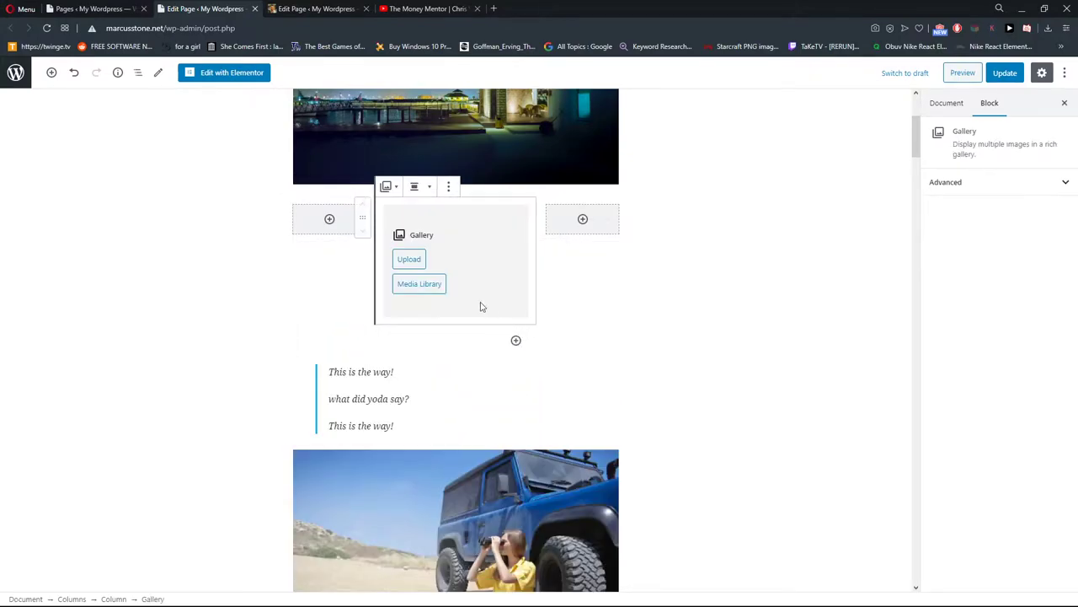
left_click(448, 186)
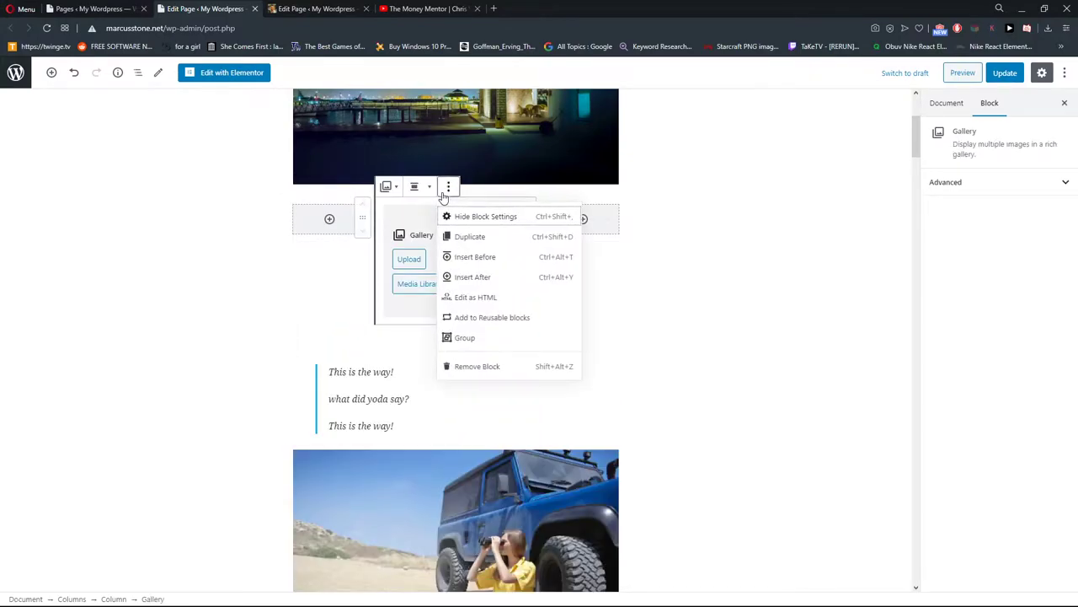
left_click(495, 367)
Put the portrait in an Image block in the middle column and update the page.
left_click(454, 221)
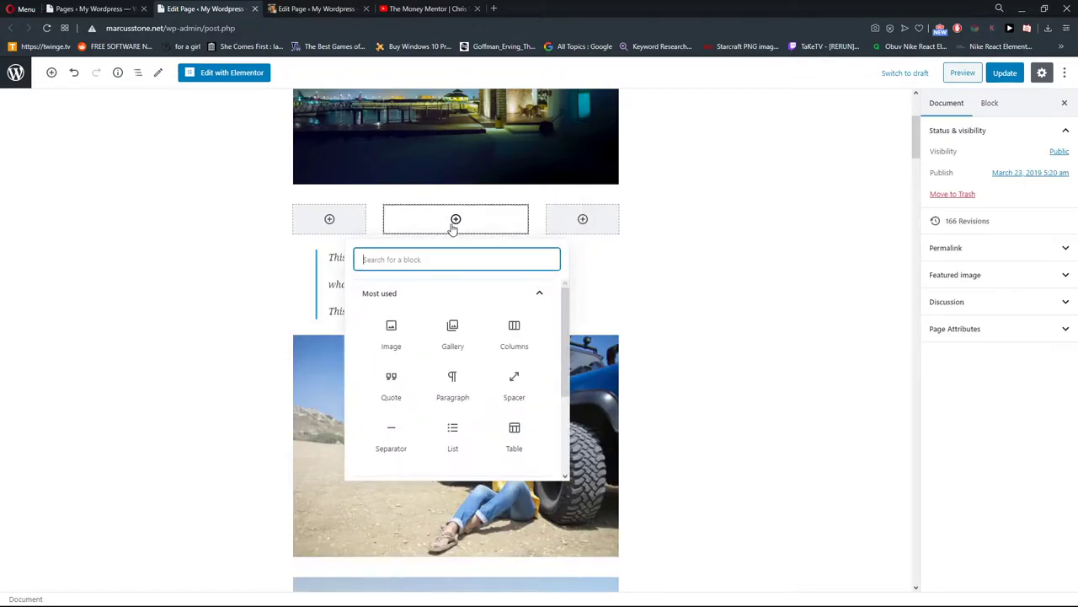
left_click(407, 340)
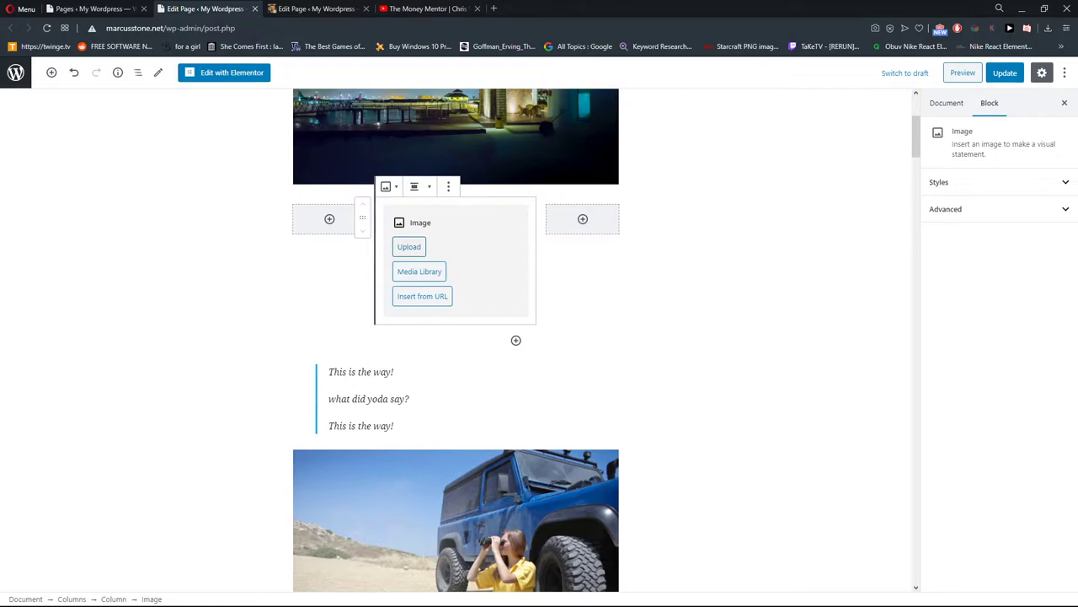
left_click(997, 72)
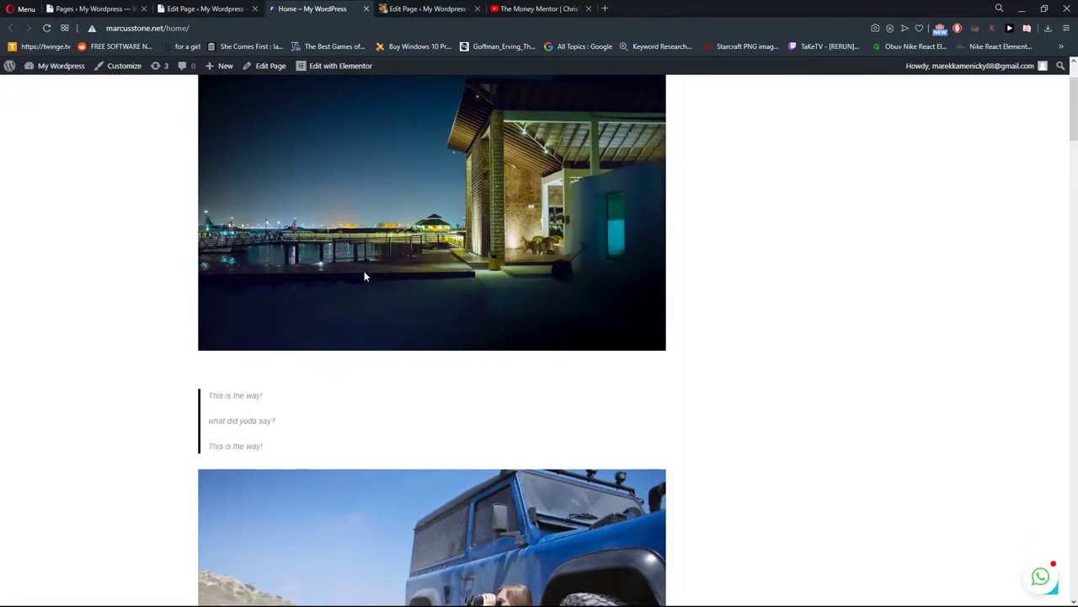
Update the Home page again and select the Columns block holding the portrait.
left_click(205, 9)
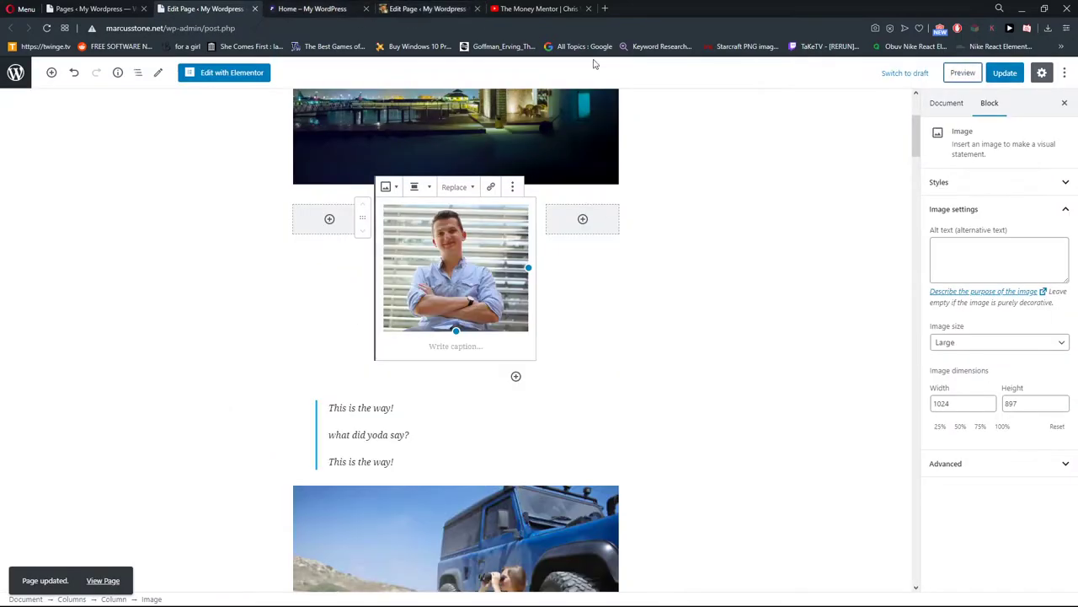
left_click(995, 74)
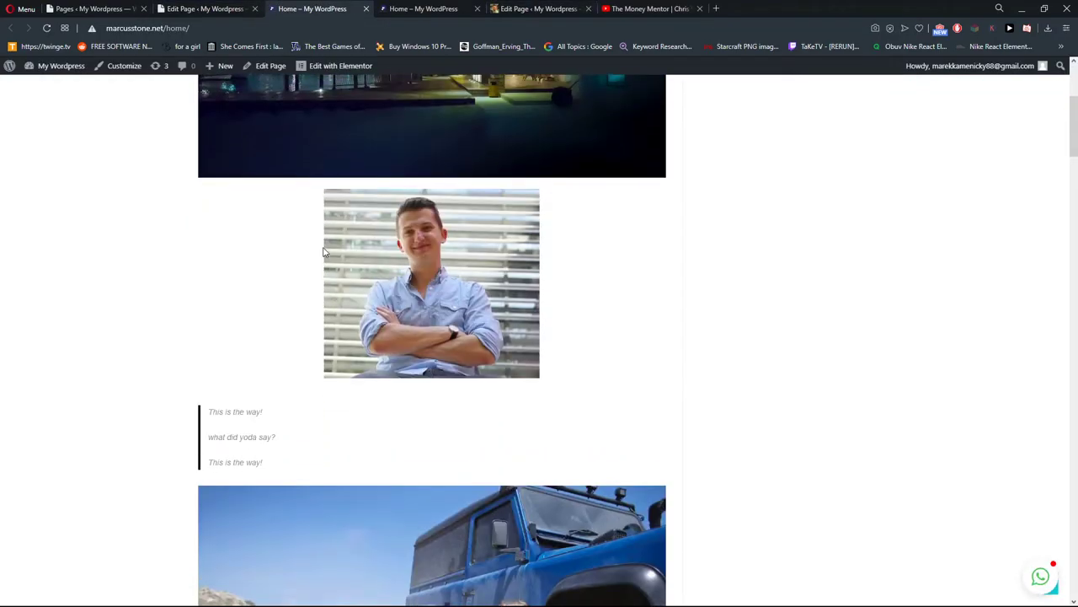
key("ctrl+Tab")
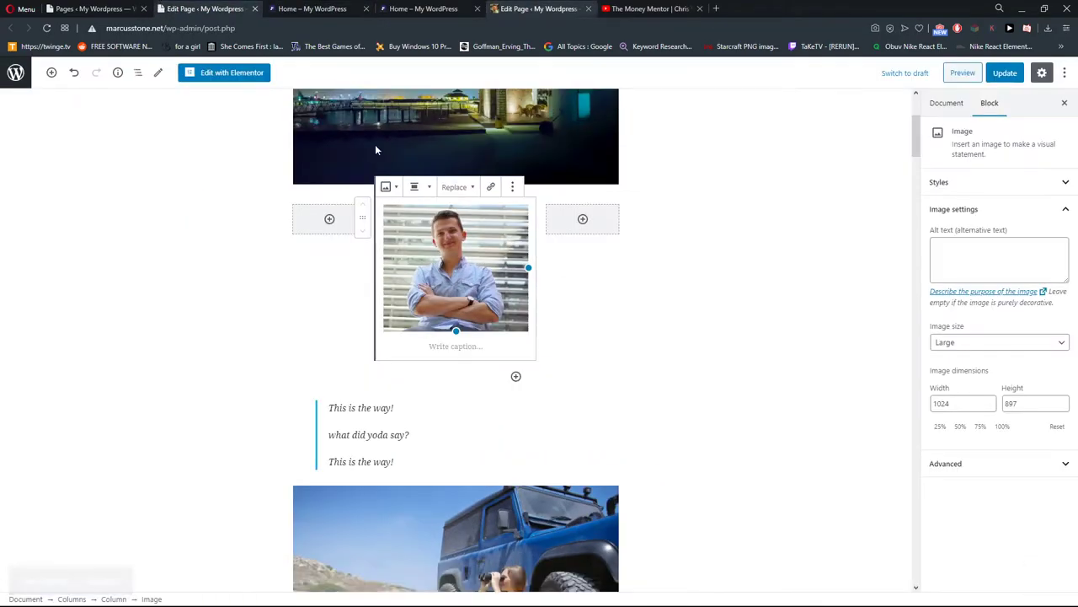
left_click(543, 276)
Delete the Columns block and insert a Media & Text block below the top image.
left_click(390, 187)
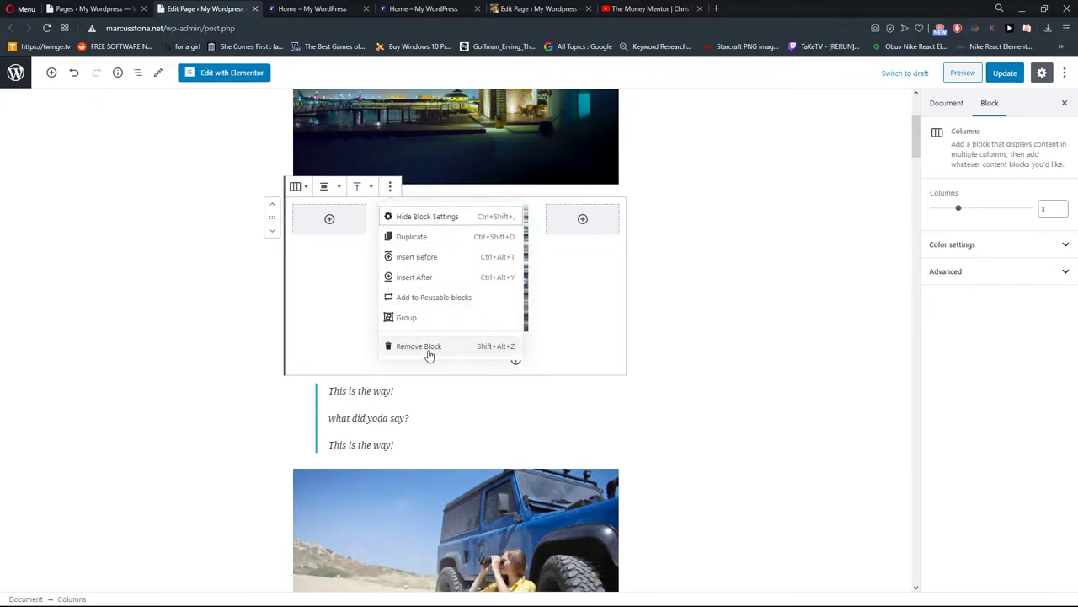
left_click(428, 353)
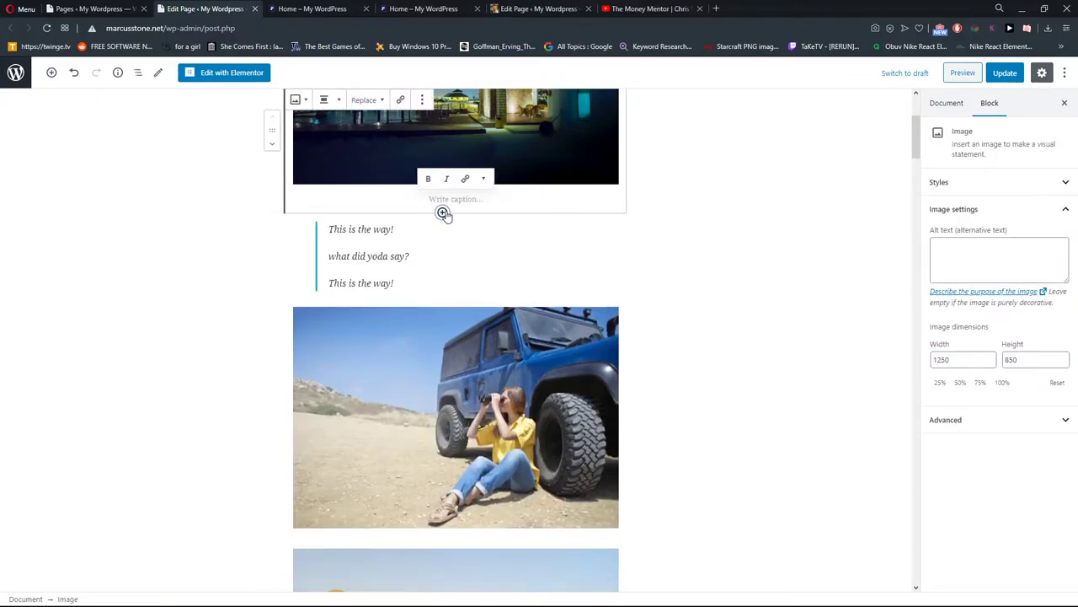
left_click(442, 213)
scroll(408, 320, "down", 3)
left_click(399, 372)
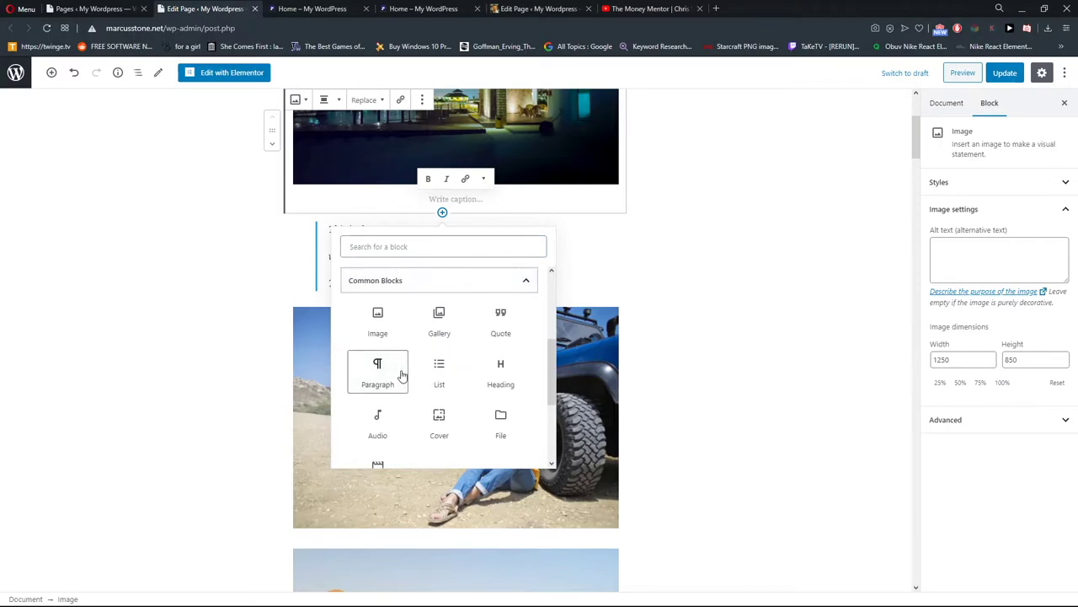
scroll(421, 370, "down", 1)
scroll(463, 373, "up", 1)
scroll(466, 371, "down", 2)
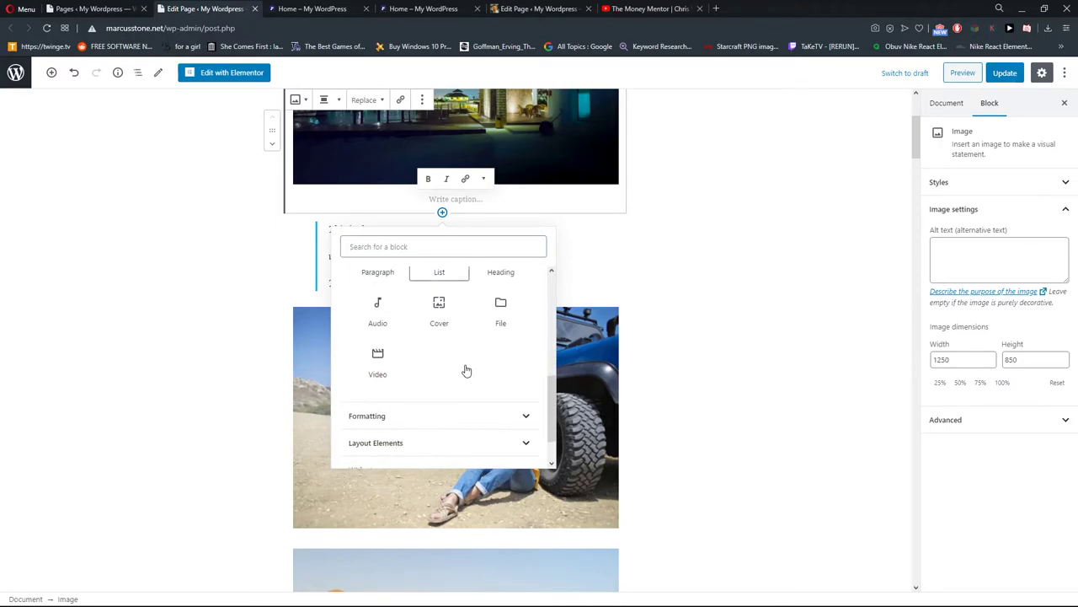
left_click(436, 416)
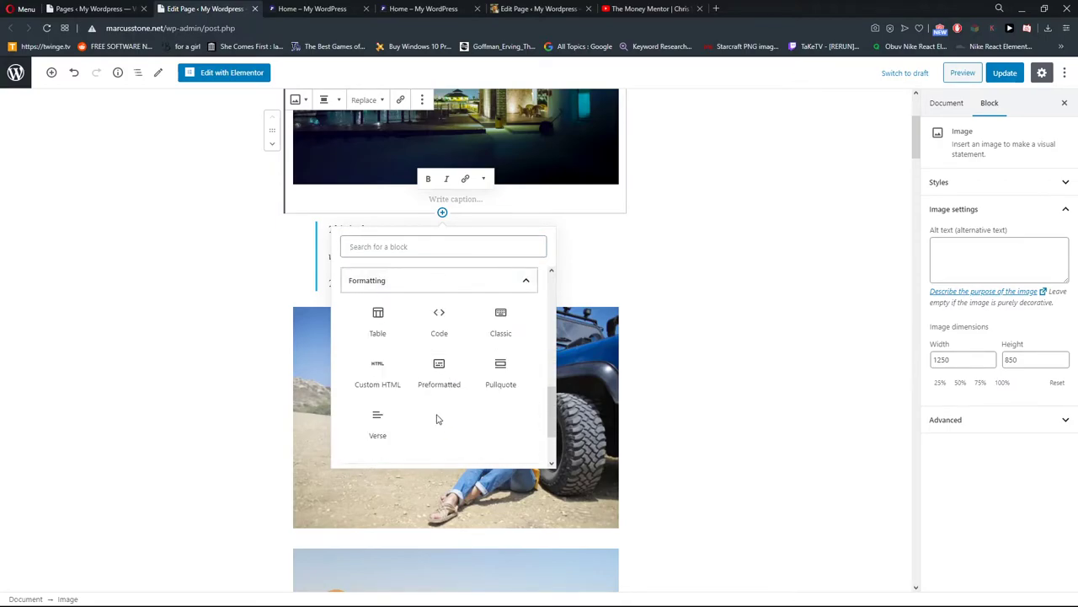
scroll(436, 419, "down", 1)
left_click(437, 392)
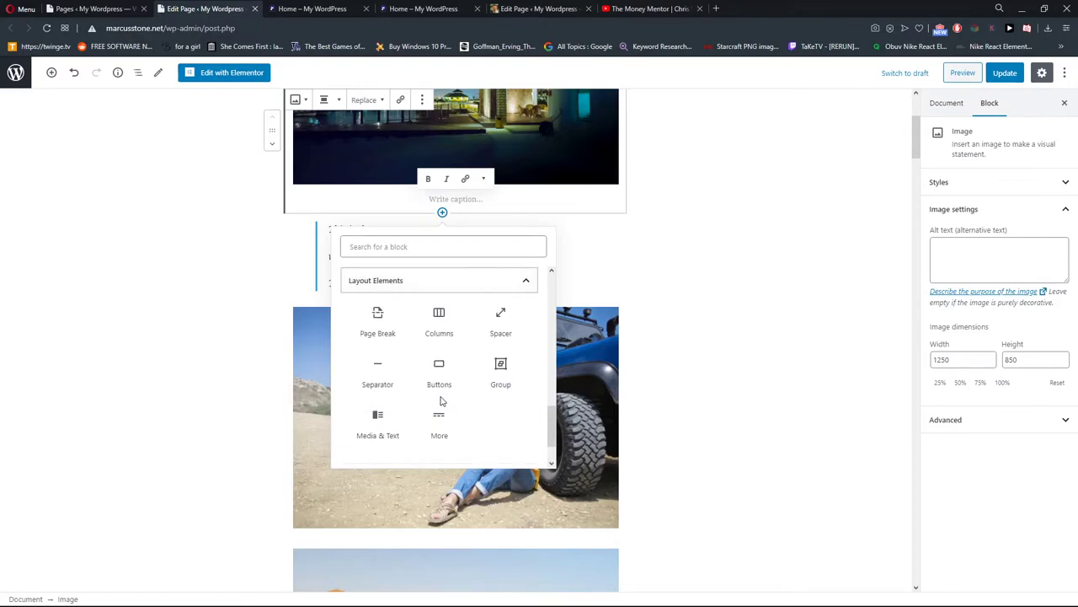
scroll(493, 421, "down", 1)
left_click(482, 421)
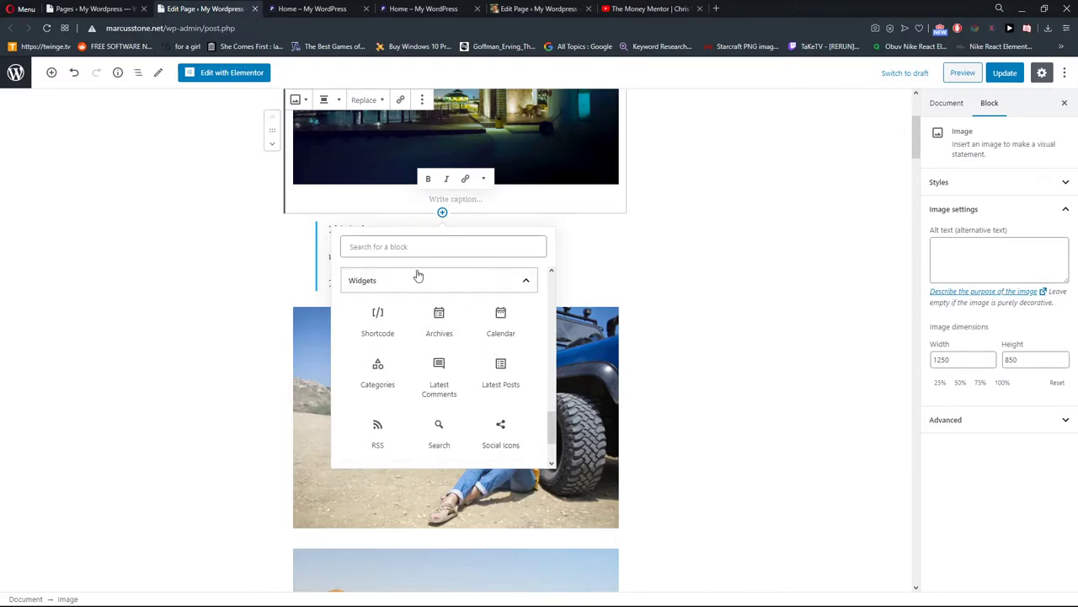
scroll(421, 304, "up", 3)
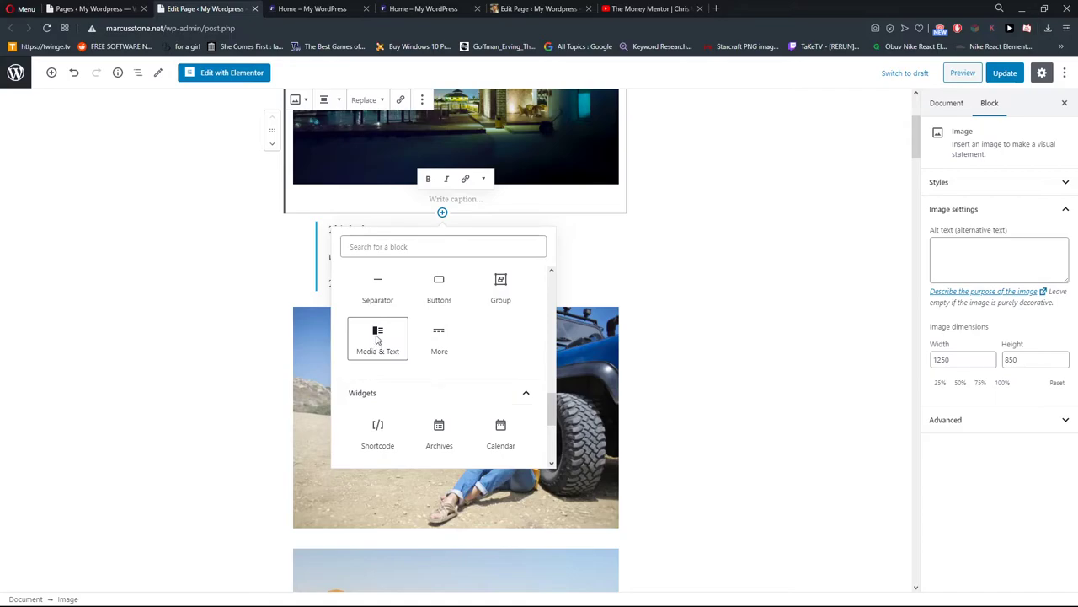
left_click(377, 339)
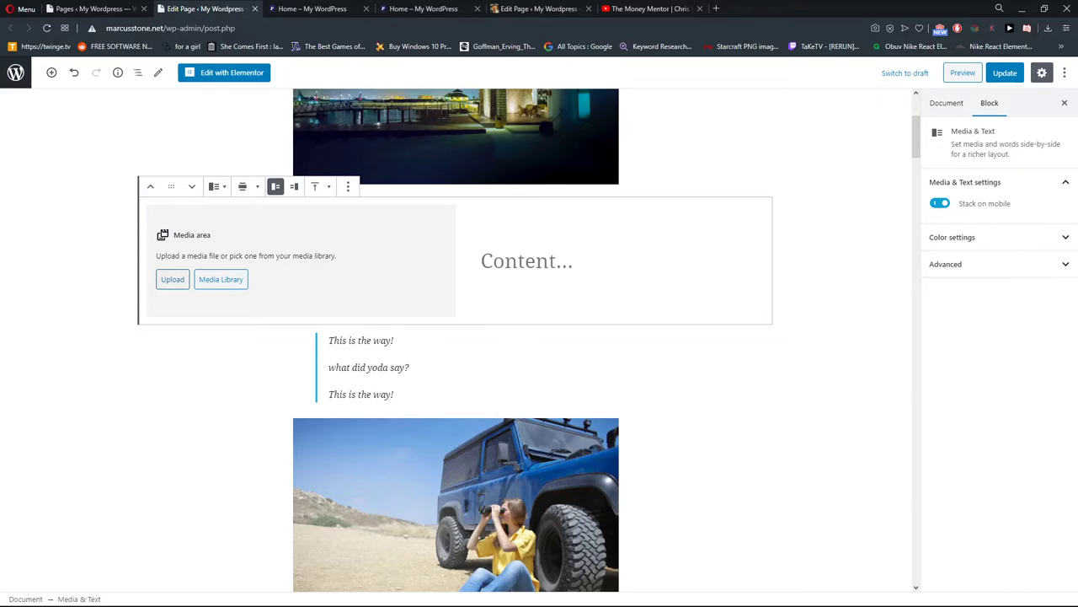
Enter 123 as the Media & Text block's text and add the portrait photo as its media.
key("Tab")
left_click(517, 257)
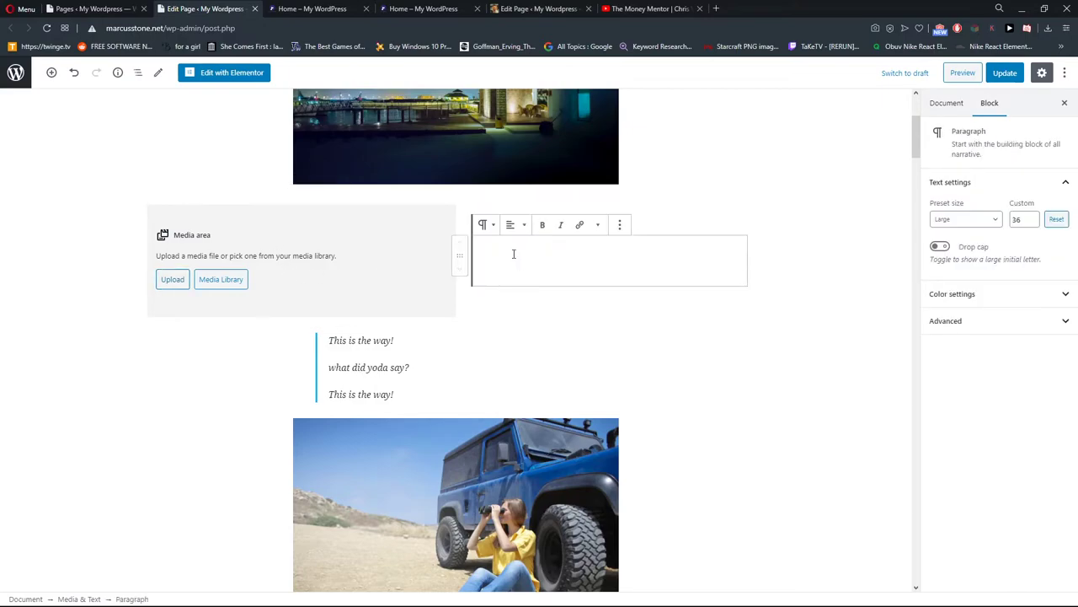
type("123")
left_click(417, 340)
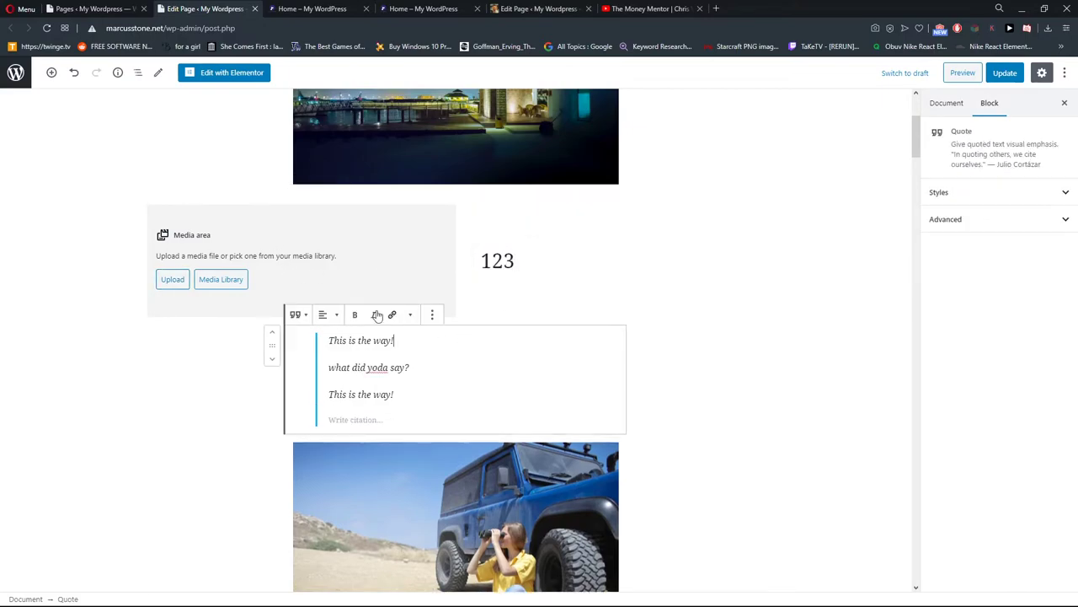
left_click(168, 281)
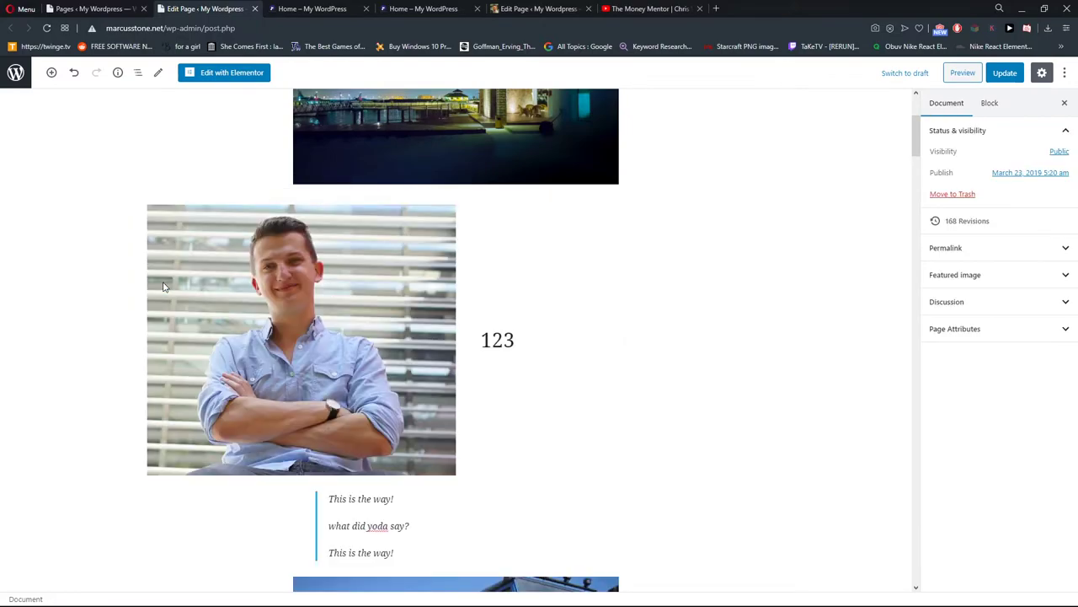
Update the page and select the Media & Text block back in the editor.
left_click(1003, 74)
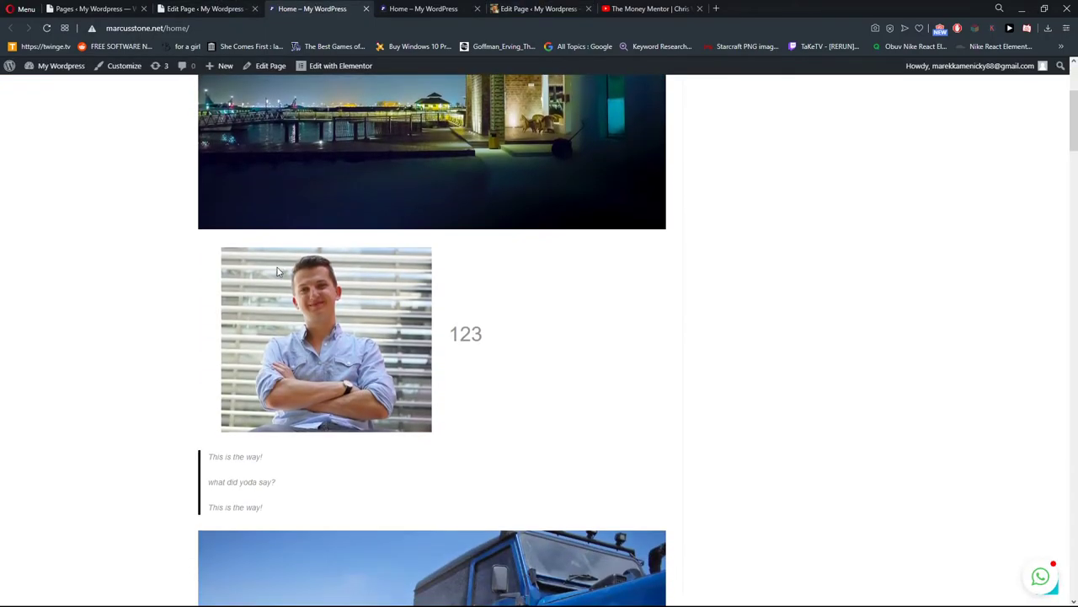
left_click(246, 9)
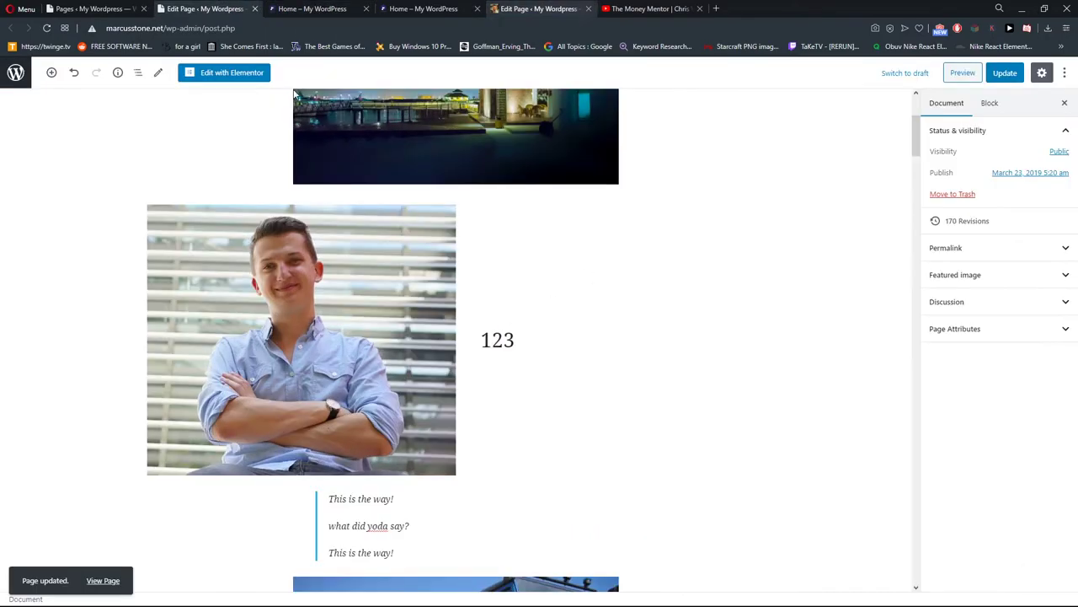
left_click(619, 401)
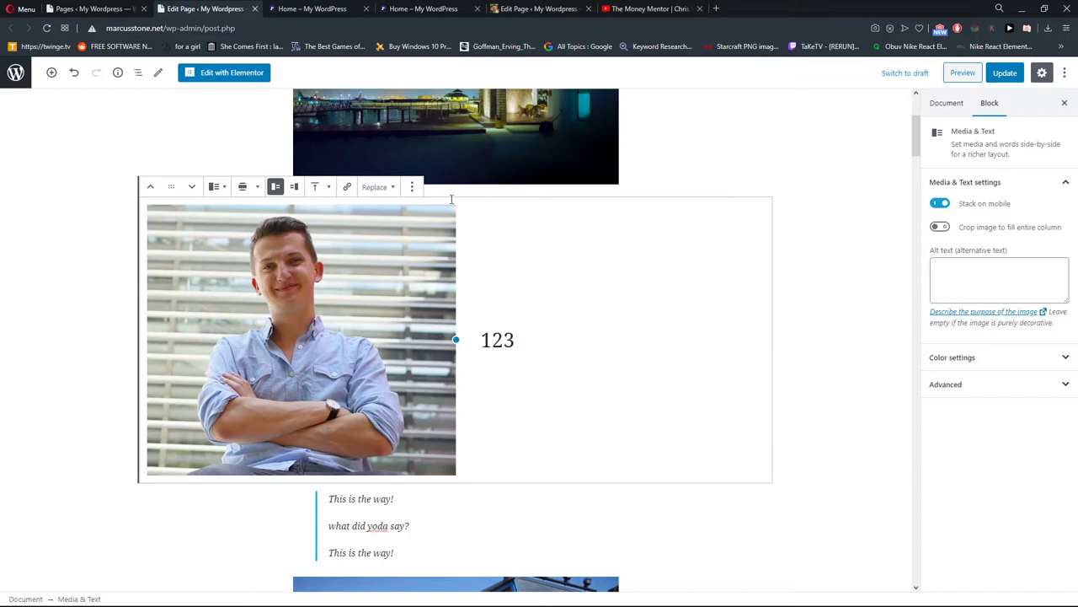
Replace the Media & Text block with an empty Image block set to Insert from URL.
left_click(412, 187)
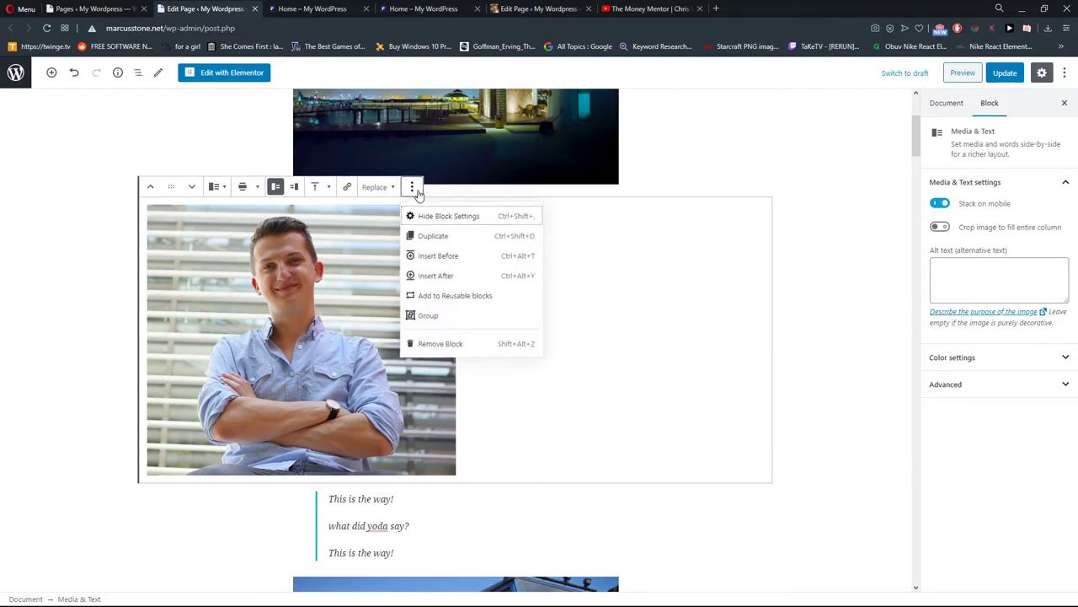
left_click(443, 346)
left_click(443, 212)
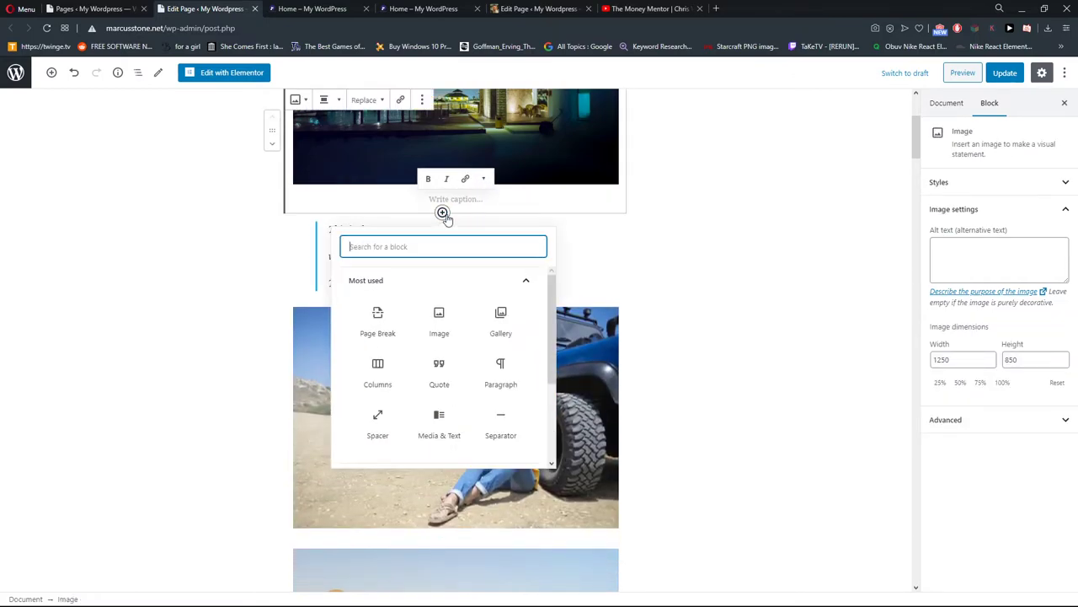
left_click(439, 313)
left_click(414, 285)
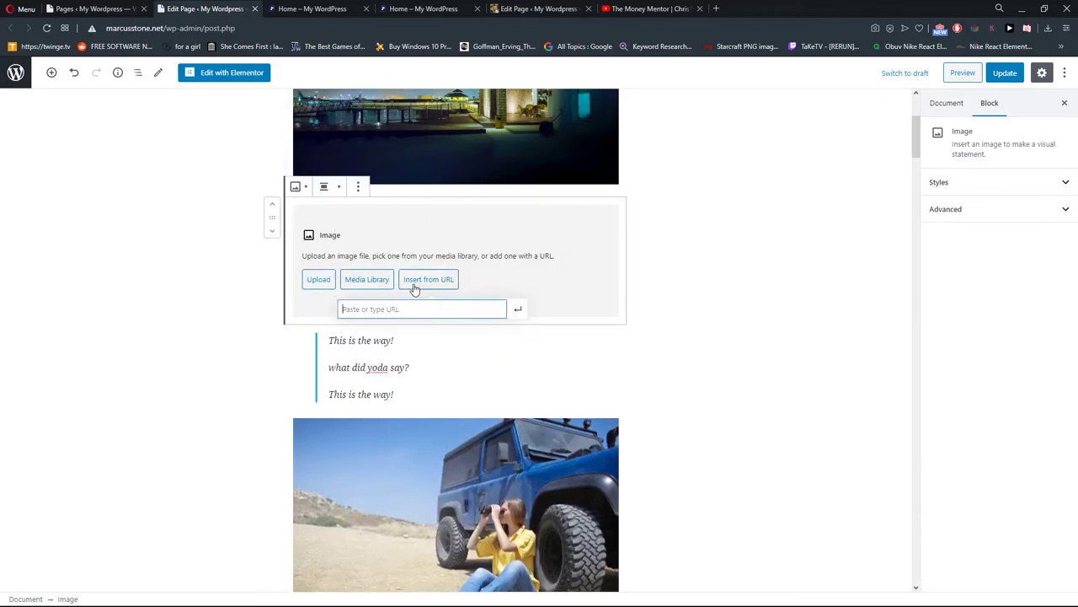
In a new tab, search for imageshare, then go to reddit.com/r/psychonaut.
left_click(715, 10)
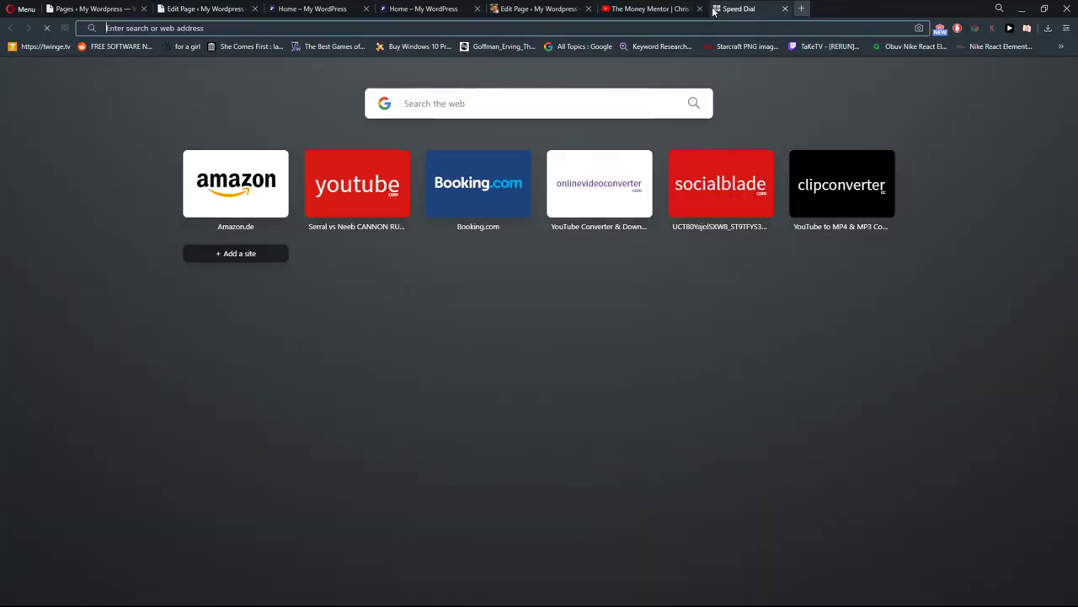
type("imageshare")
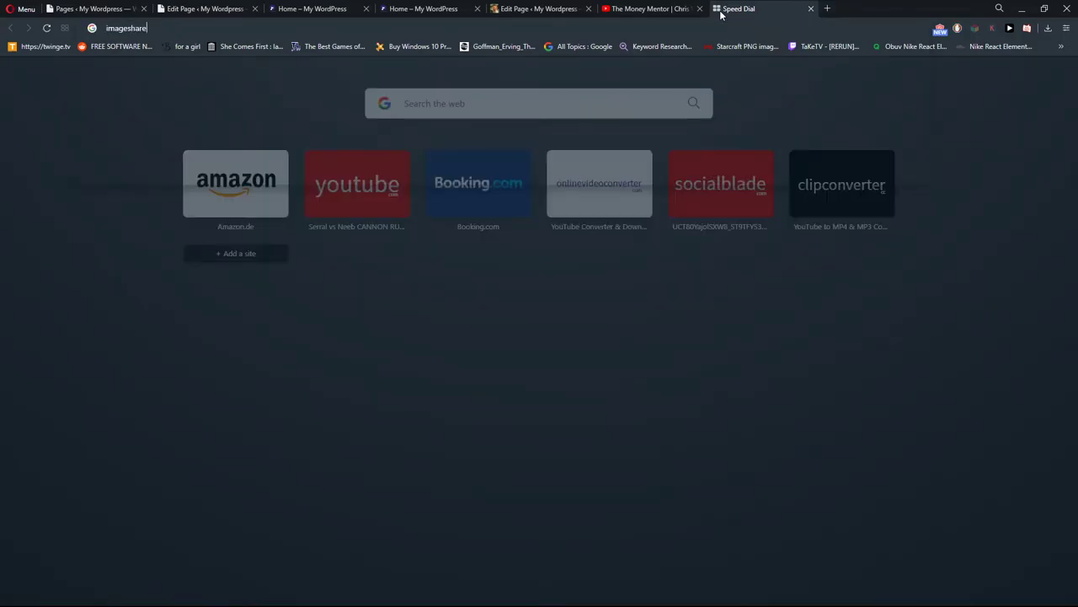
key("Return")
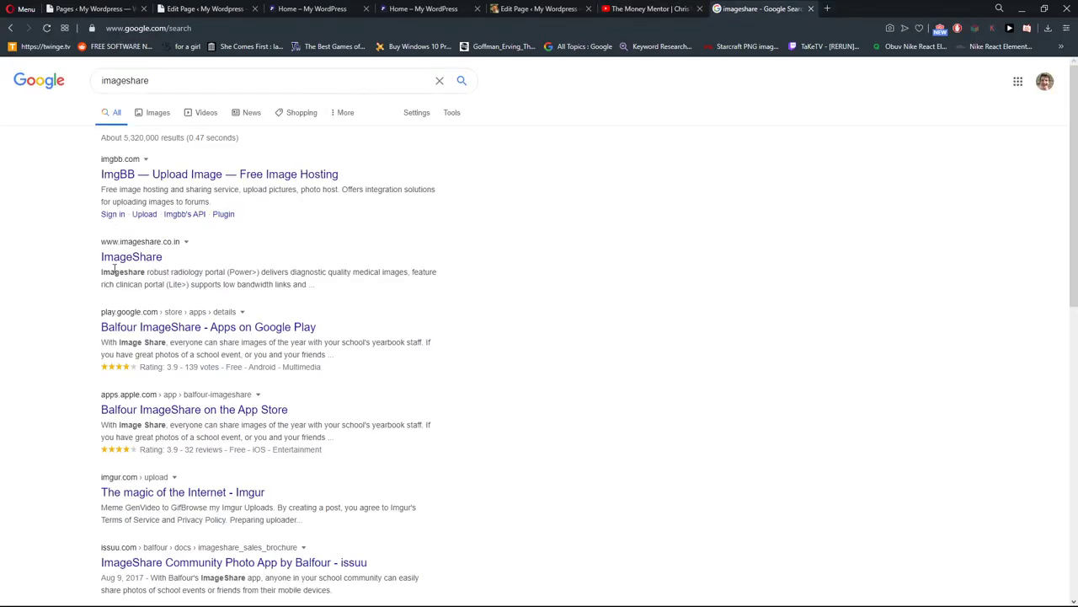
left_click(242, 29)
type("reddit.com/r/starcraft")
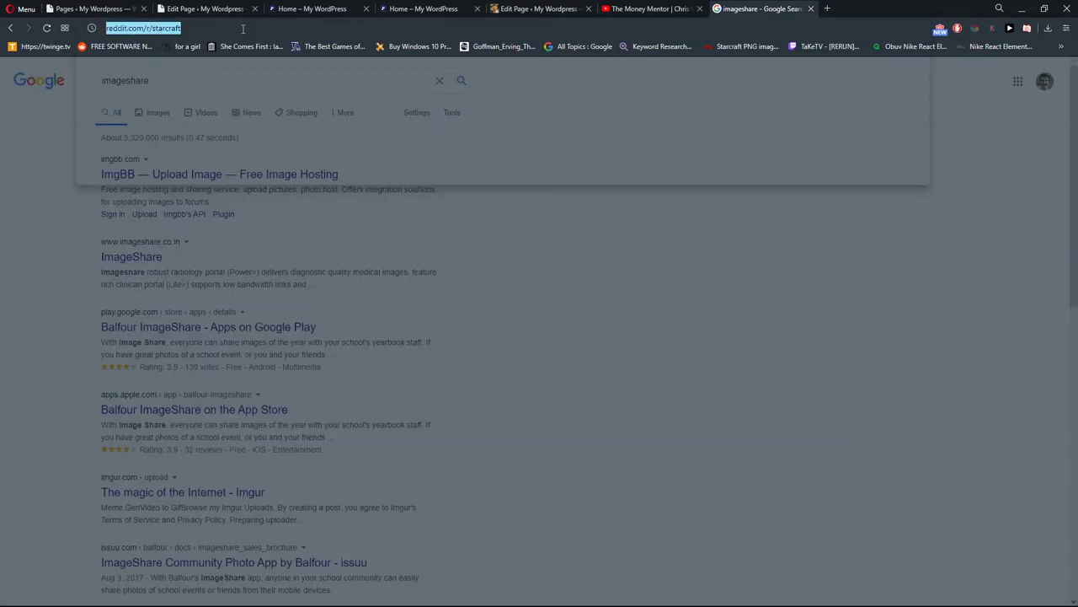
double_click(256, 31)
type("psychonaut")
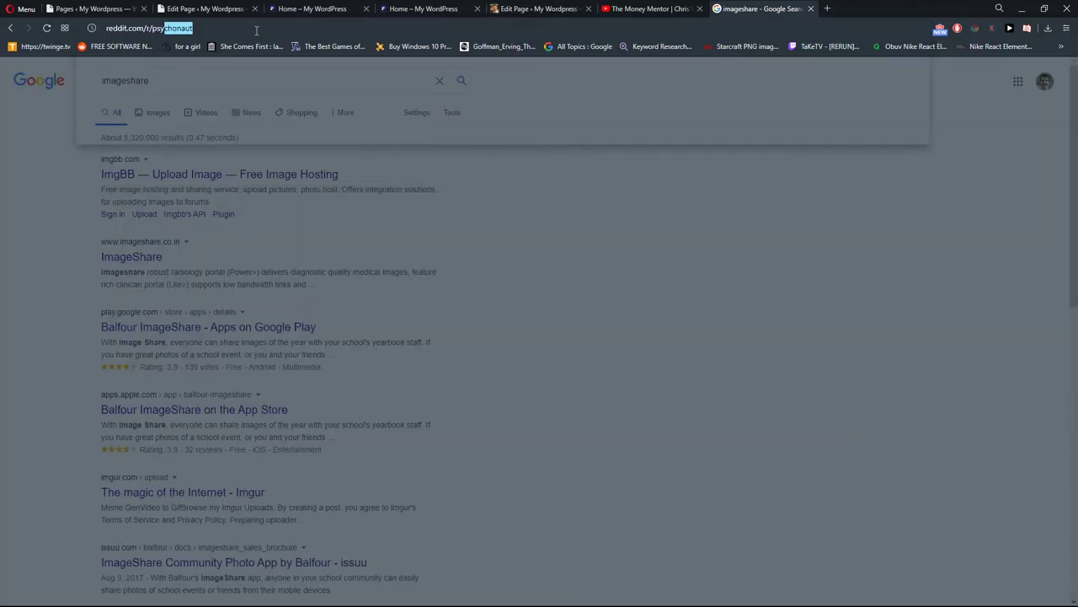
key("Return")
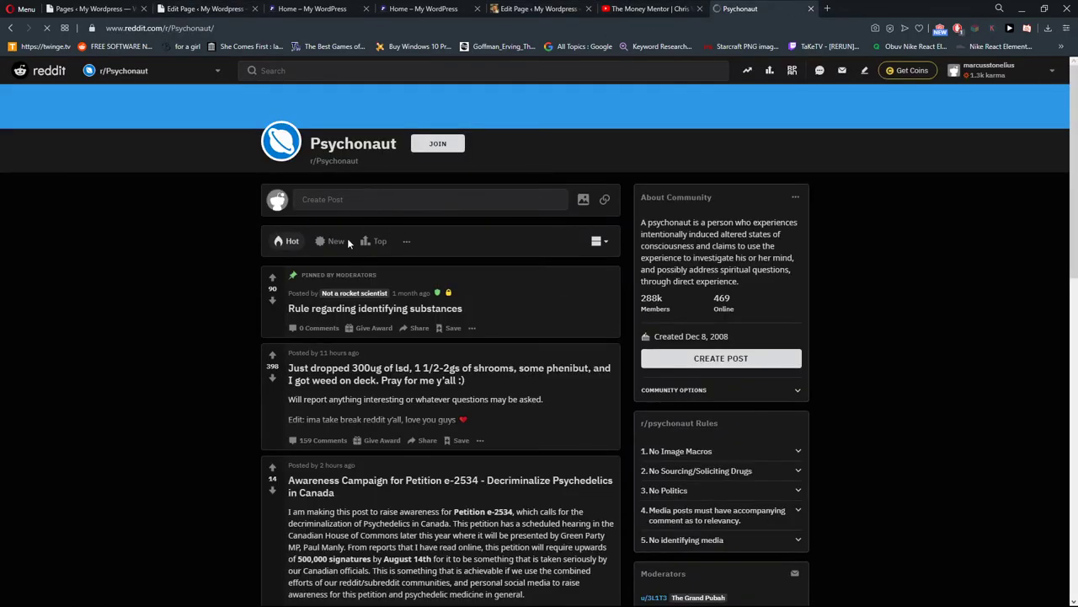
Sort r/Psychonaut by Top, This Year, and open the Happy bicycle day post image.
left_click(372, 243)
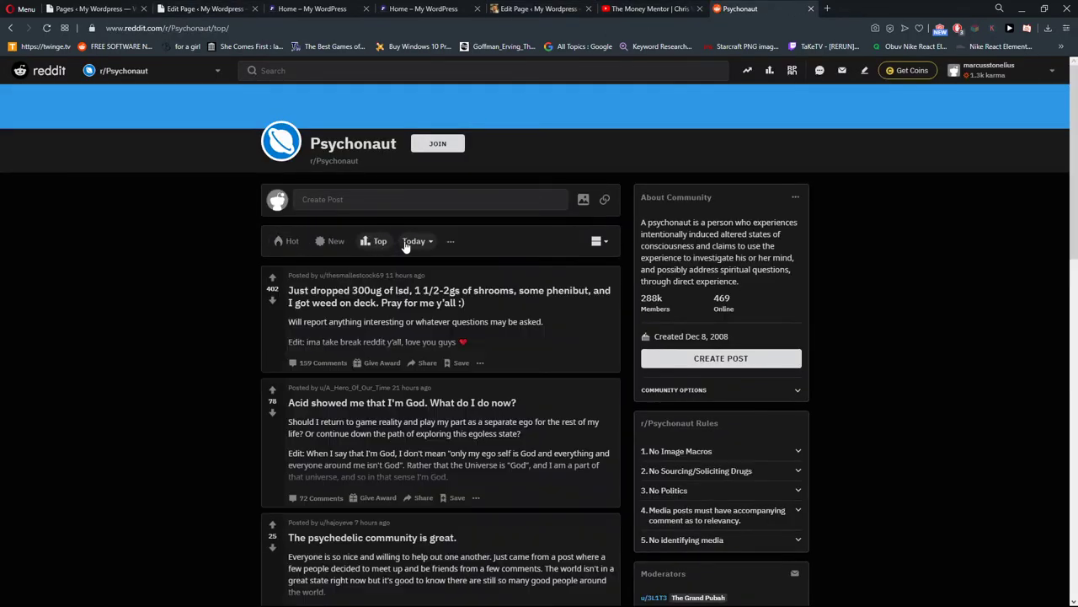
left_click(411, 243)
left_click(411, 337)
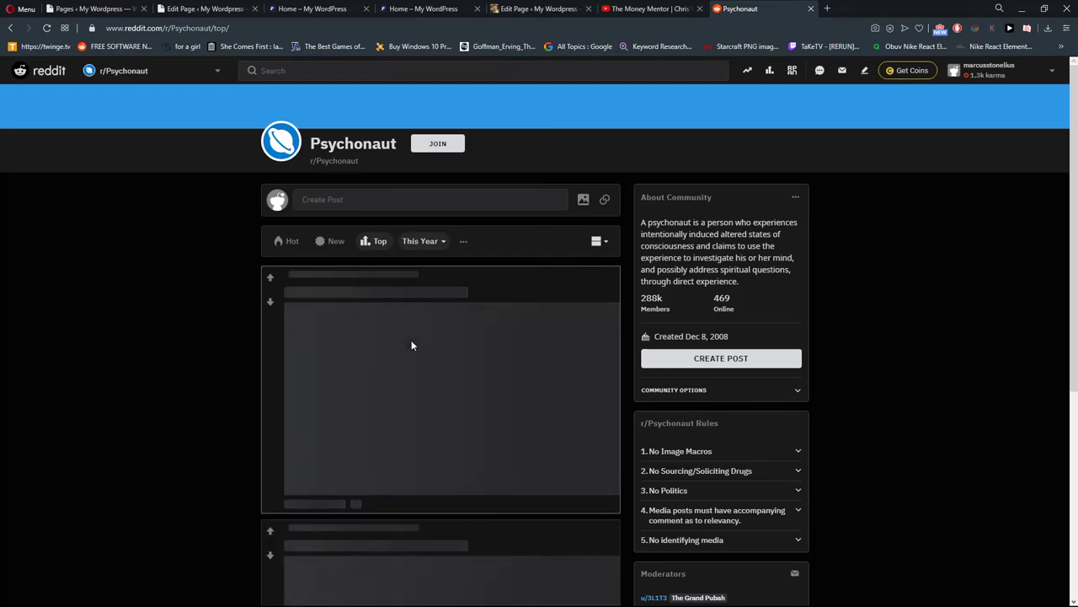
scroll(156, 292, "down", 4)
scroll(171, 289, "down", 2)
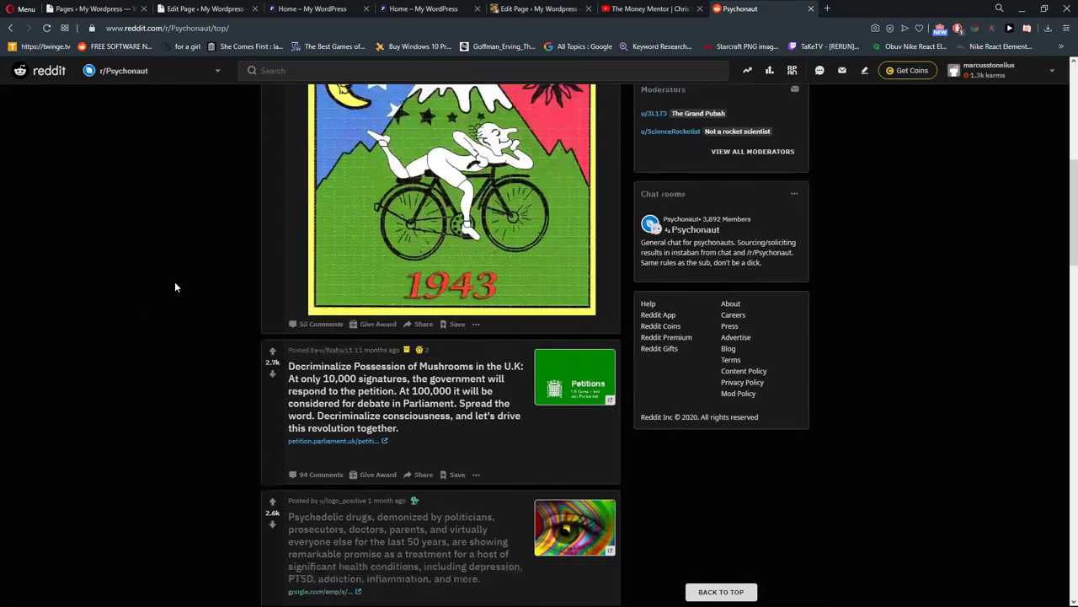
scroll(176, 280, "up", 2)
left_click(415, 276)
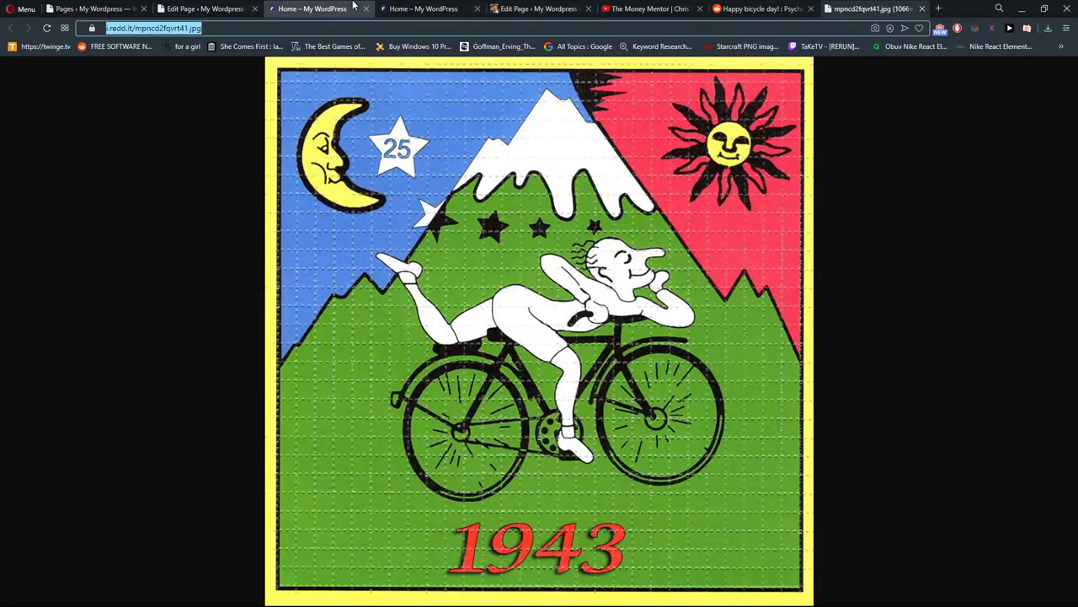
left_click(313, 8)
Paste the i.redd.it bicycle poster address into the image block and insert it.
left_click(437, 7)
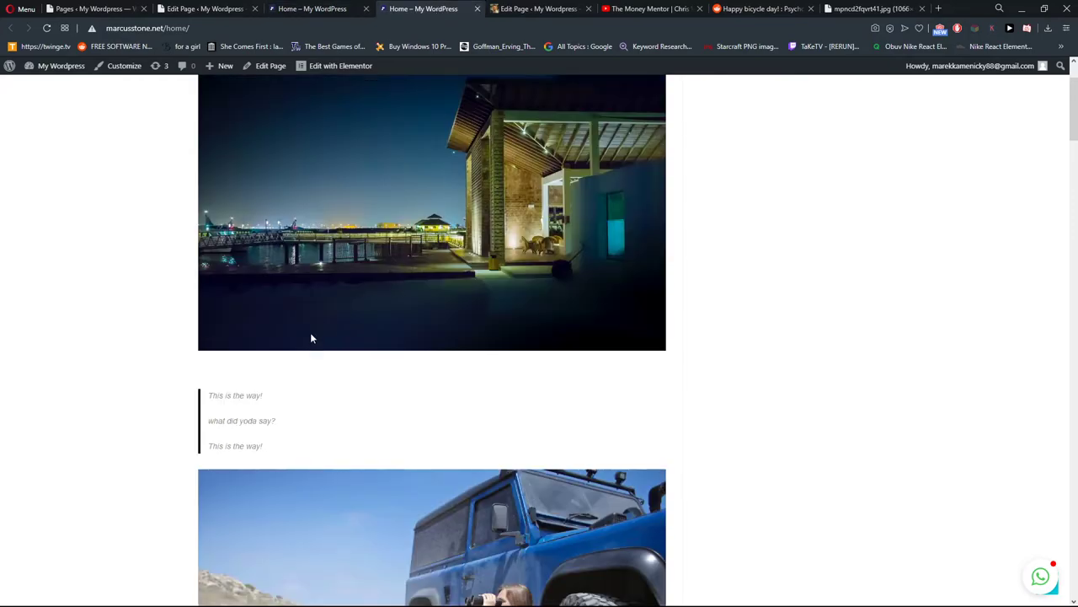
left_click(236, 8)
type("https://i.redd.it/mpncd2fqvrt41.jpg")
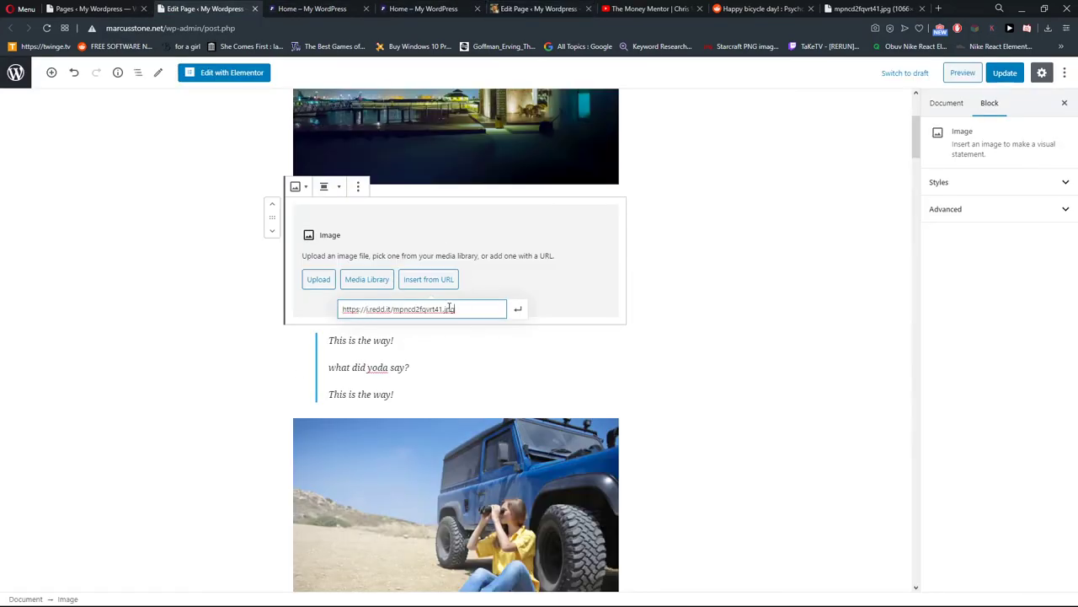
left_click(518, 311)
Inspect the inserted 1066×1066 bicycle poster, ending with its image block selected.
scroll(542, 312, "down", 2)
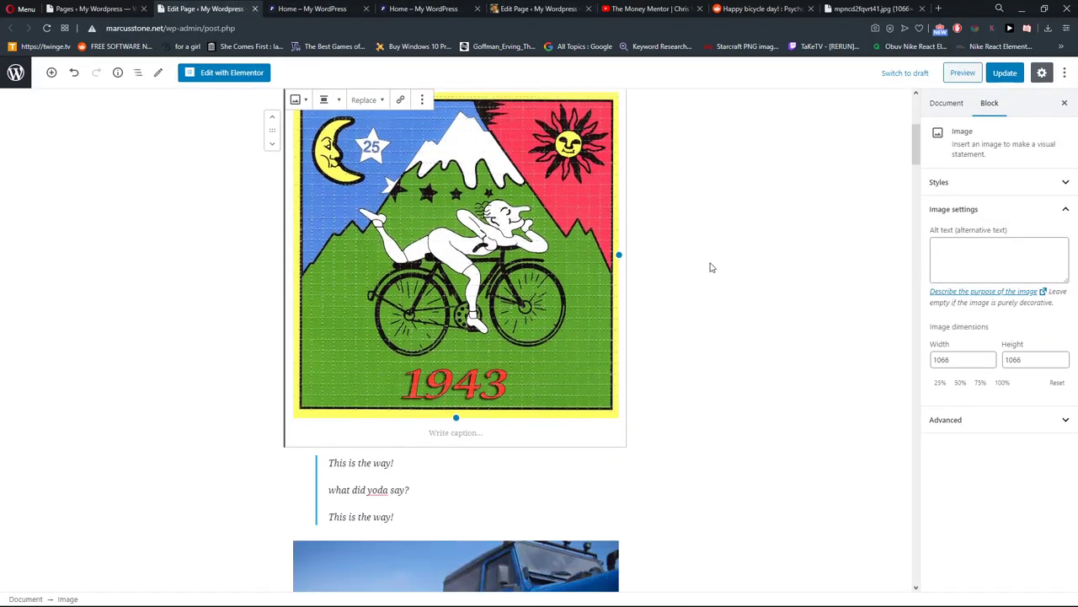
left_click(710, 265)
scroll(674, 295, "up", 1)
scroll(459, 327, "up", 1)
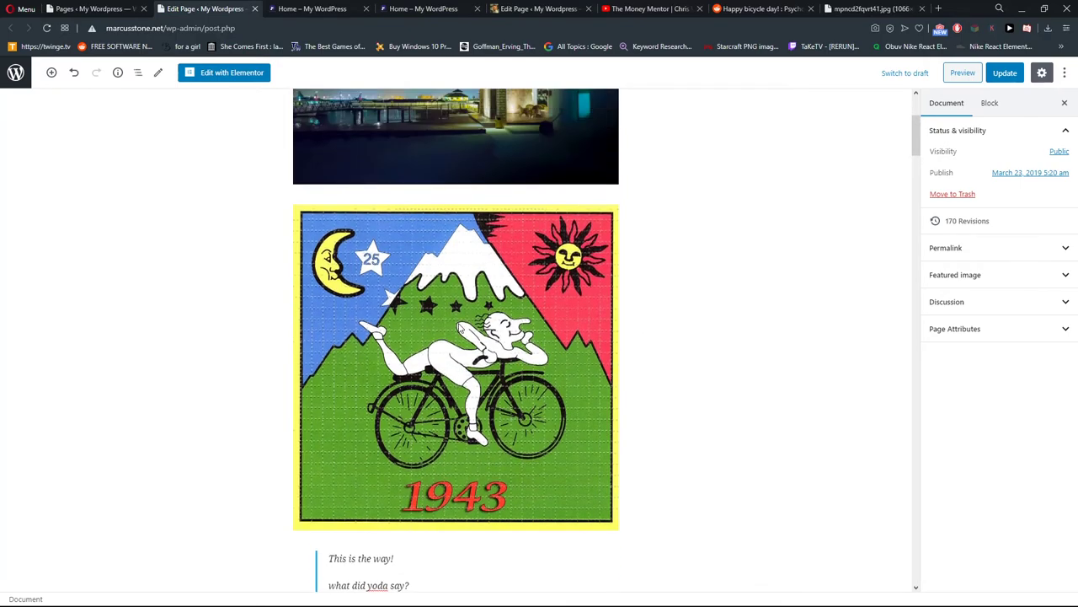
left_click(461, 328)
scroll(715, 262, "down", 2)
left_click(715, 261)
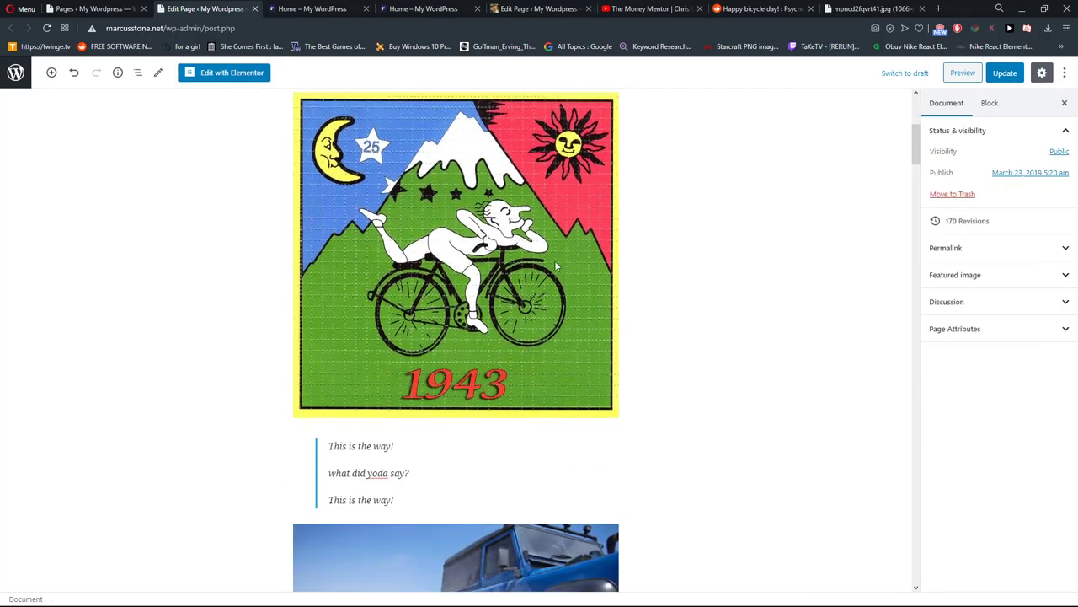
left_click(686, 233)
left_click(694, 226)
left_click(541, 244)
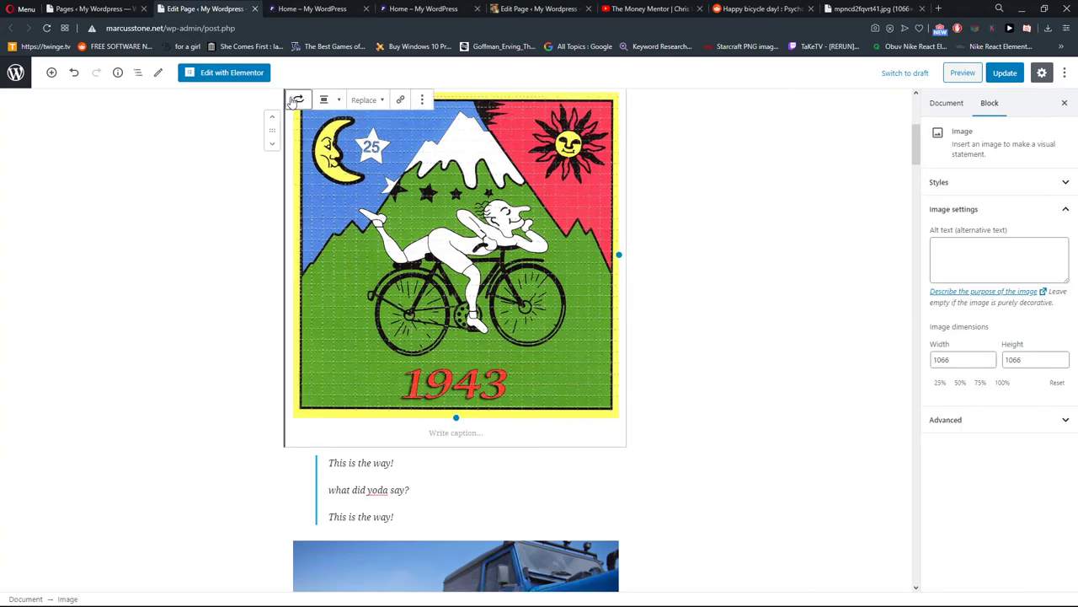
Remove the bicycle poster image block and select the night-time house image.
left_click(422, 99)
left_click(453, 277)
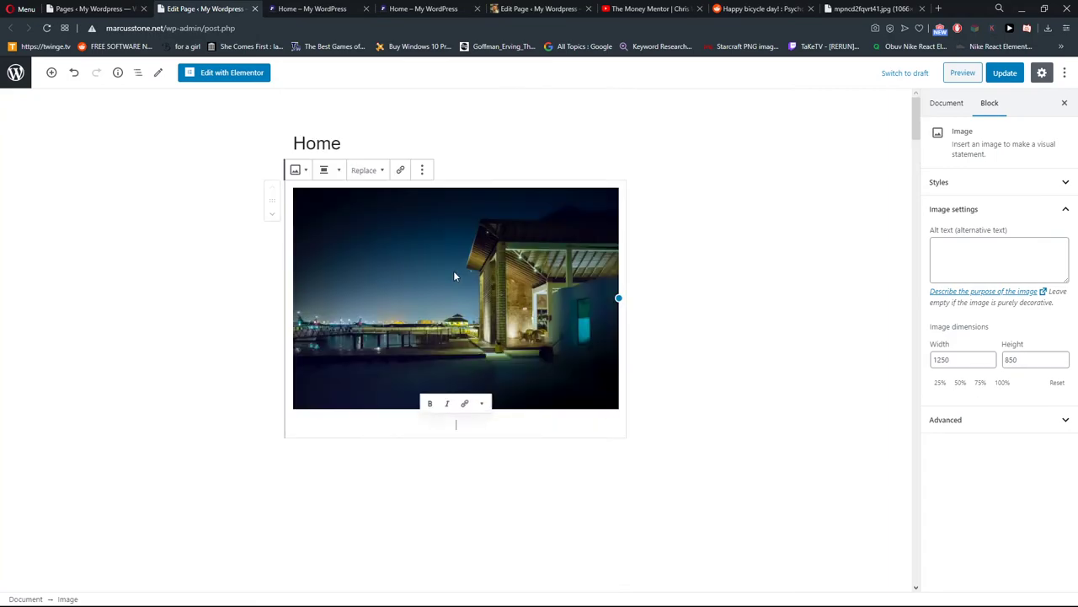
left_click(439, 438)
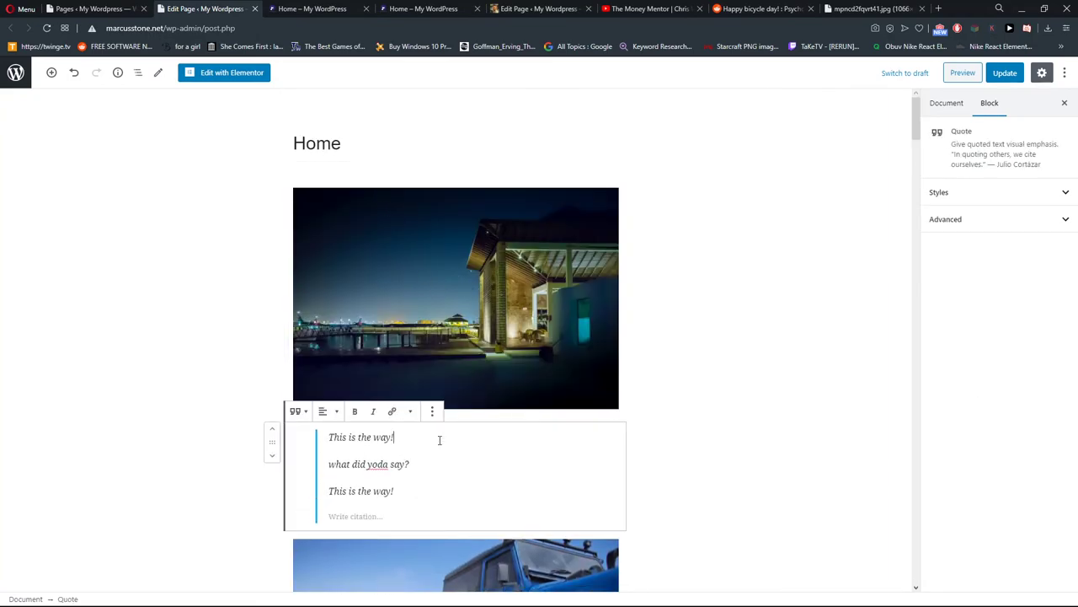
left_click(455, 415)
Add an Image block below the house photo using nora-about-pic.jpg from the Media Library.
left_click(442, 435)
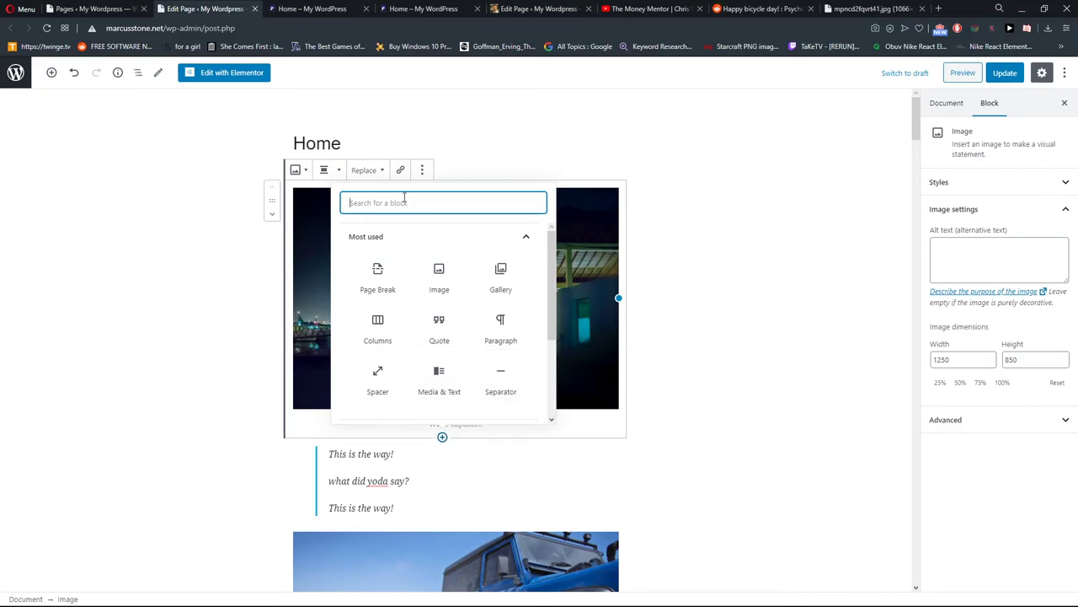
type("ima")
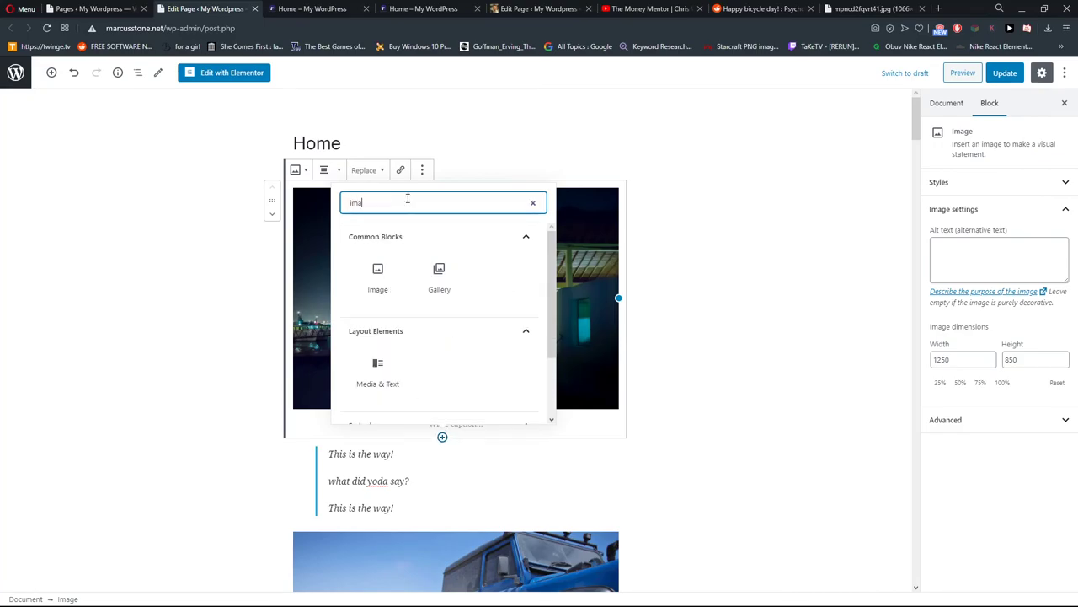
left_click(378, 278)
left_click(365, 511)
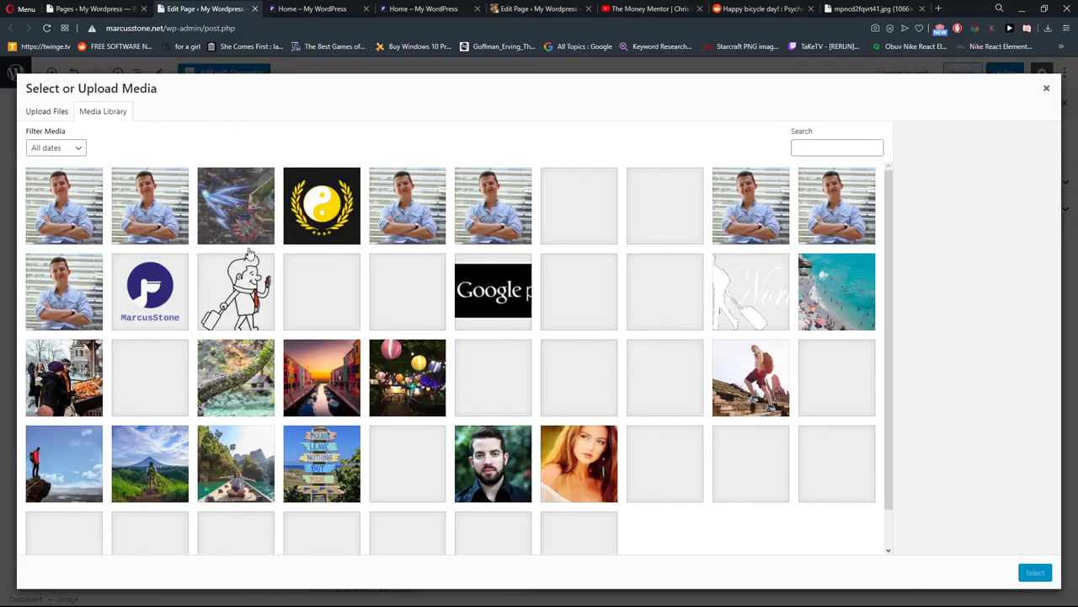
left_click(646, 267)
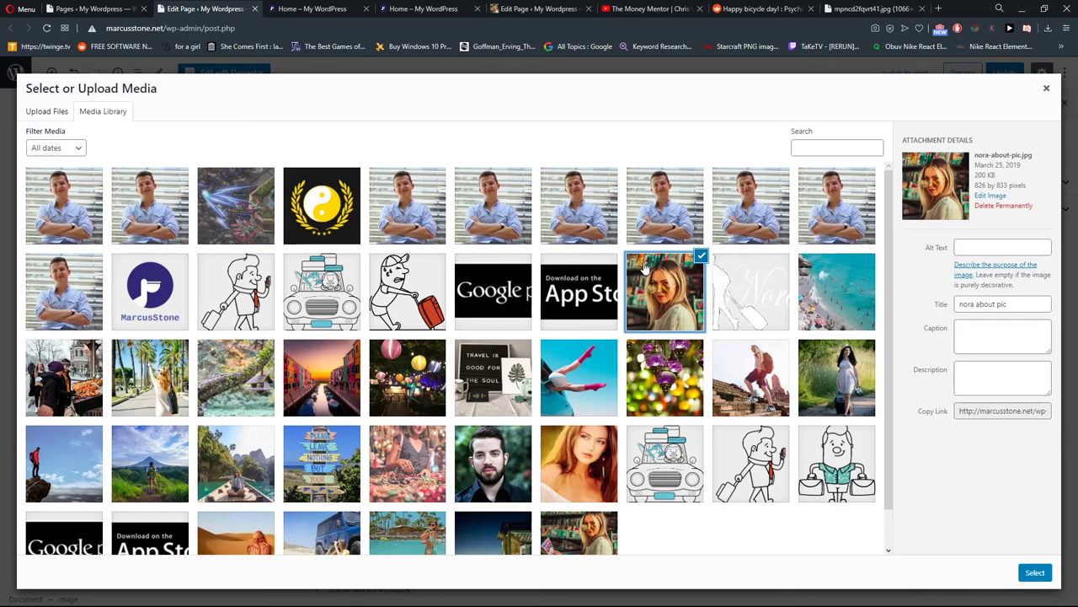
left_click(1035, 573)
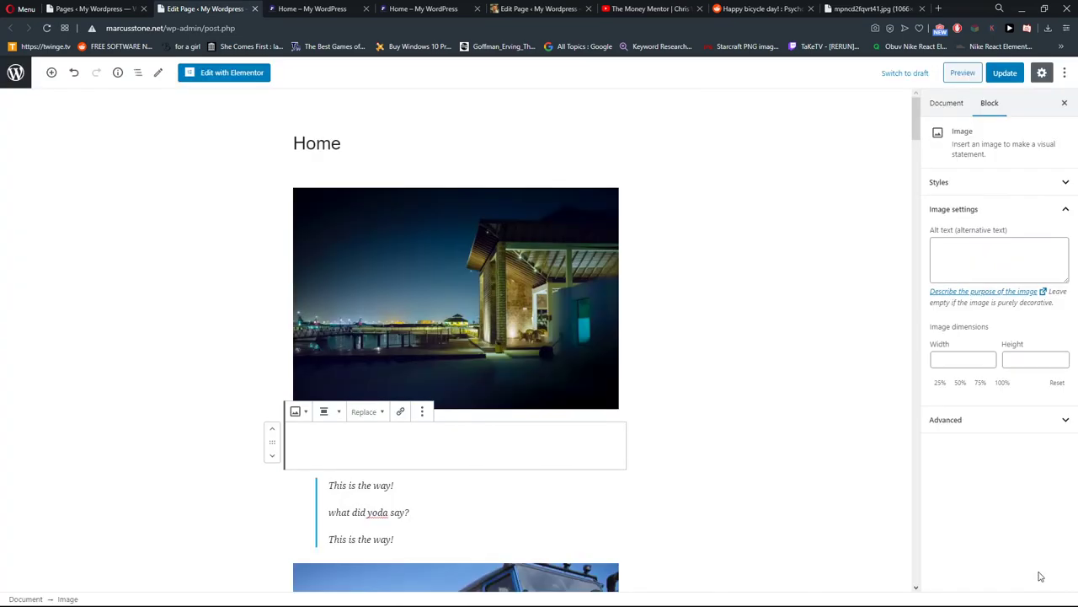
scroll(721, 388, "down", 2)
left_click(723, 385)
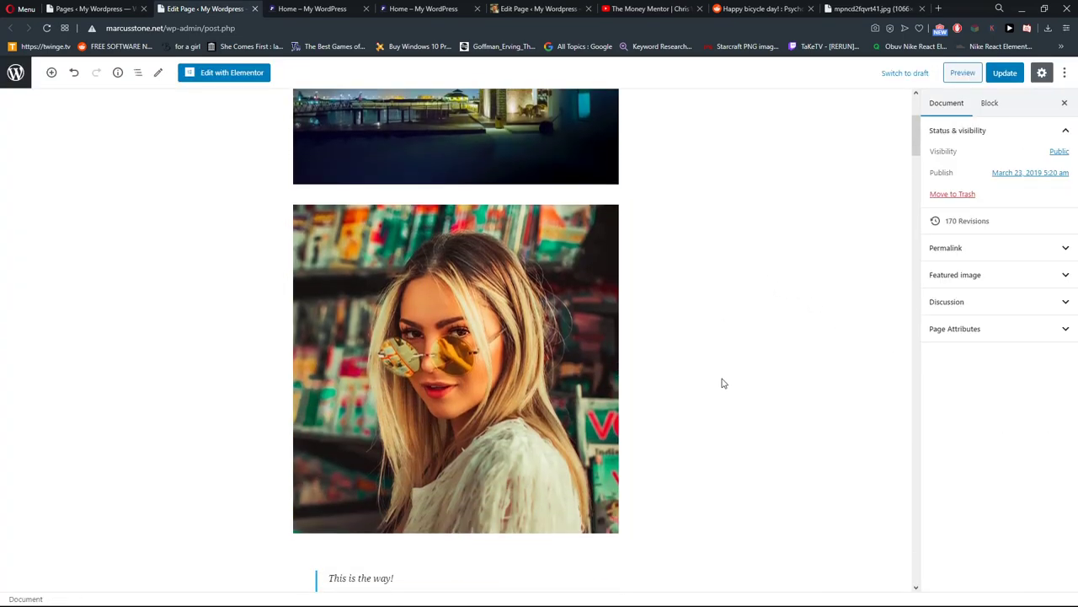